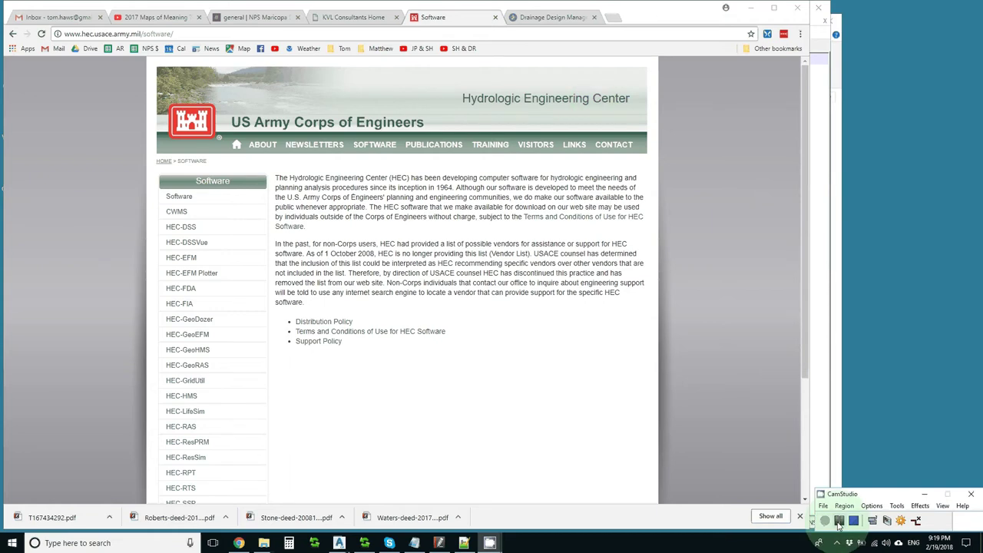
Step: Switch to the Drainage Design Management System tab and open Software Downloads and Related Files
left_click(531, 17)
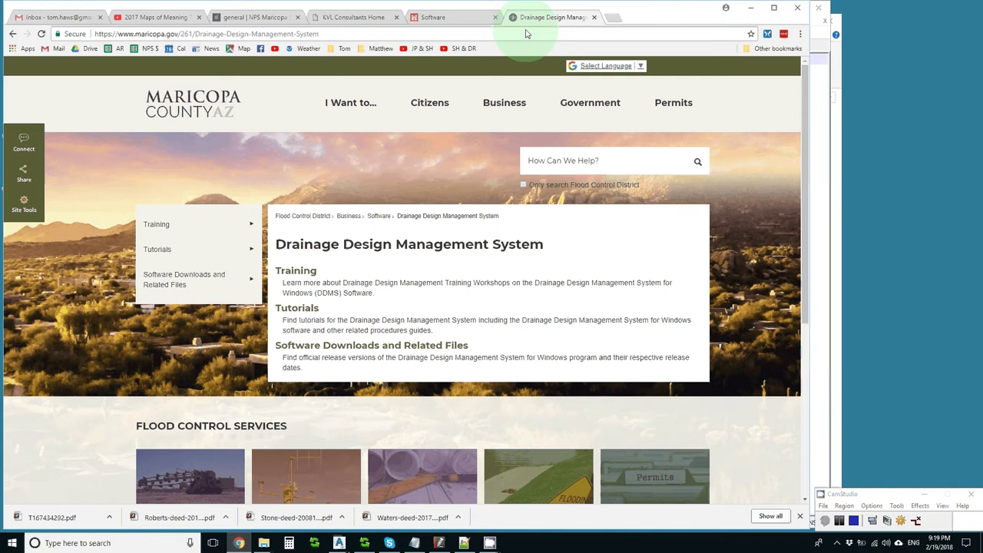
left_click(333, 347)
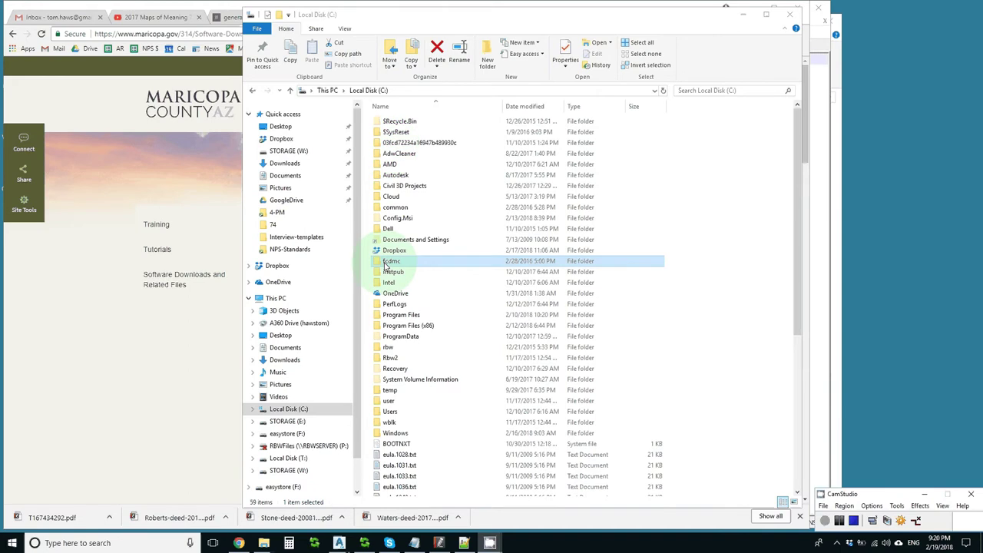
Step: Browse into C:\fcdmc\st and open BORGERS.bat in Notepad for editing
double_click(392, 262)
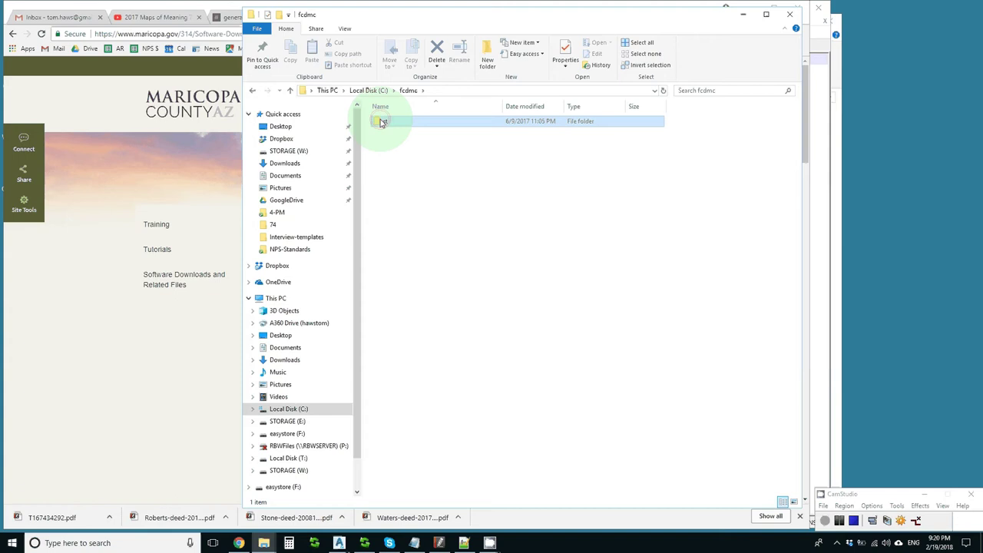
double_click(382, 122)
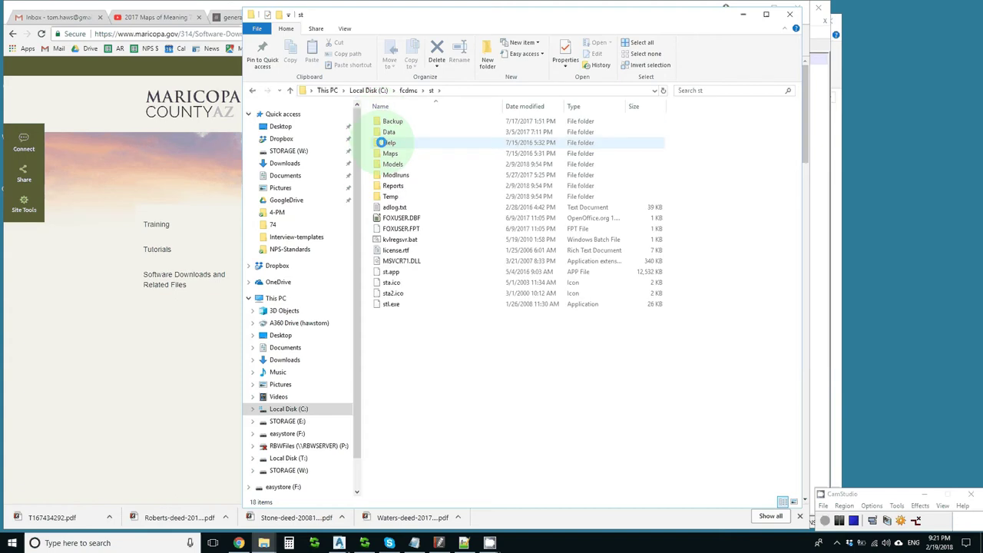
double_click(381, 143)
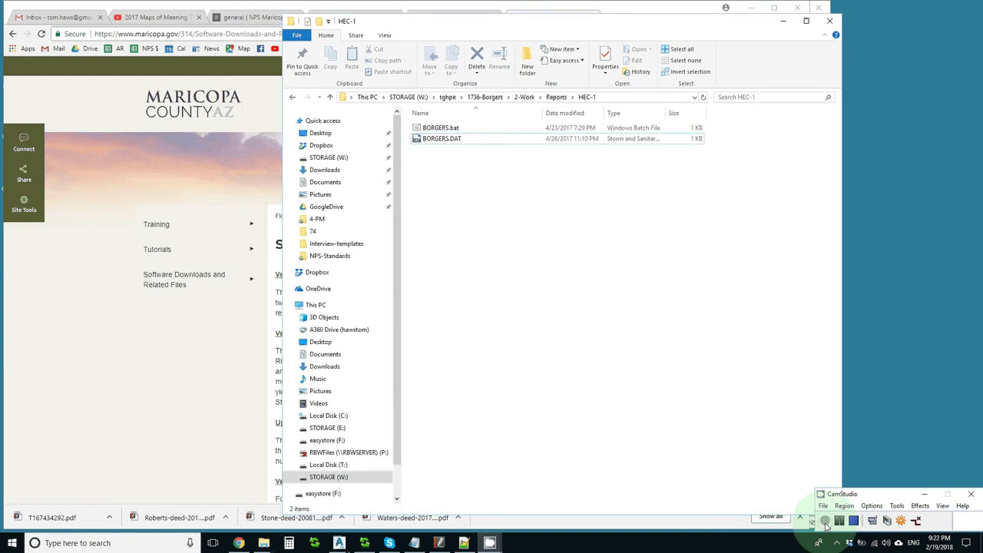
left_click(446, 129)
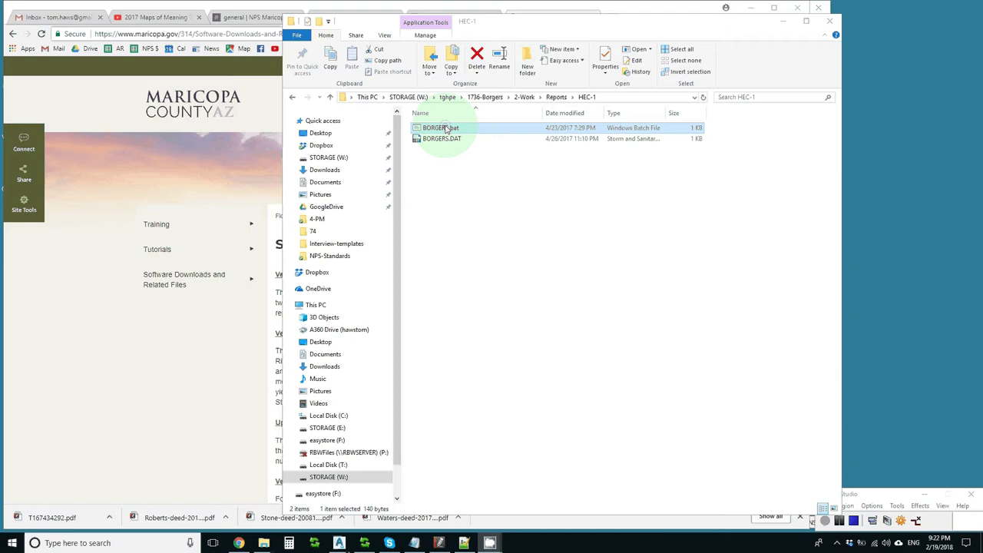
right_click(446, 129)
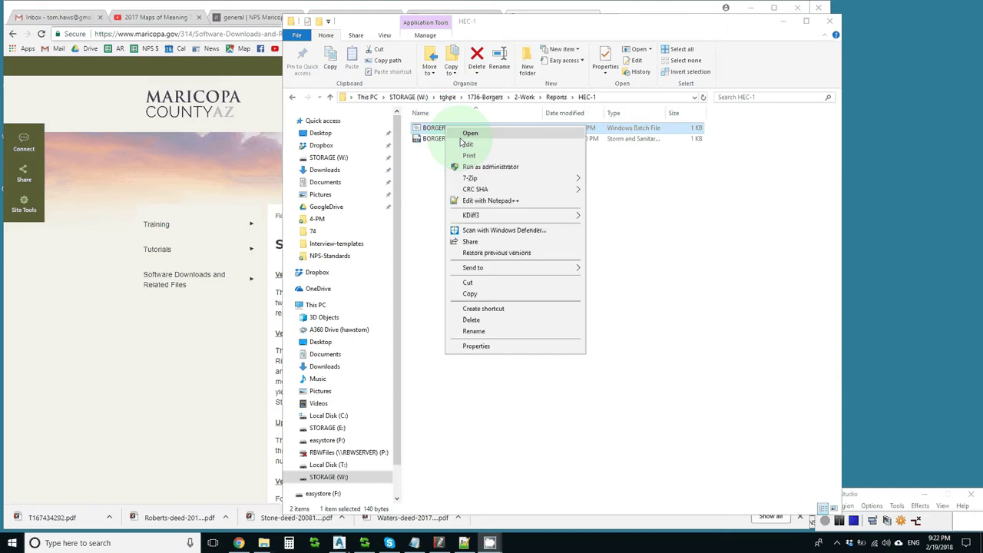
left_click(466, 144)
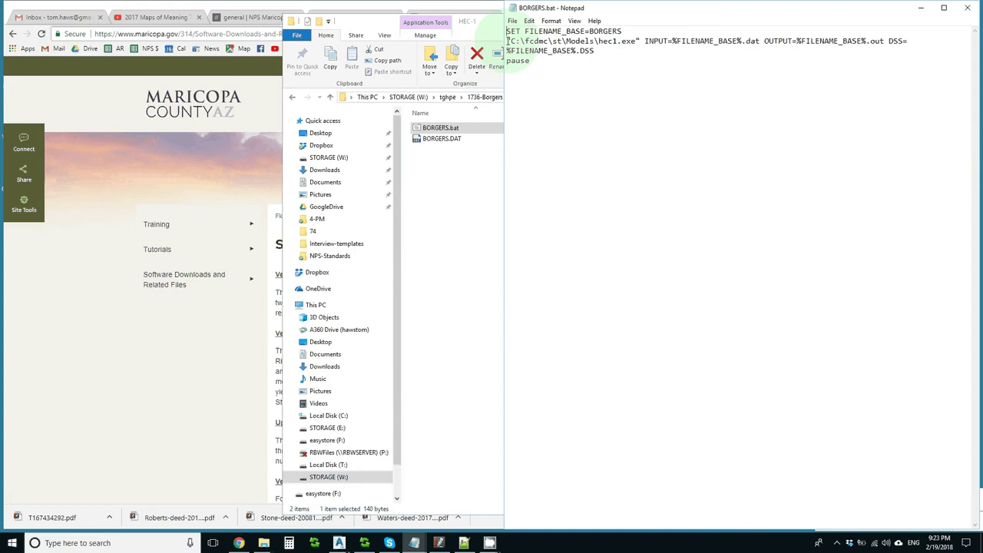
left_click_drag(508, 41, 642, 42)
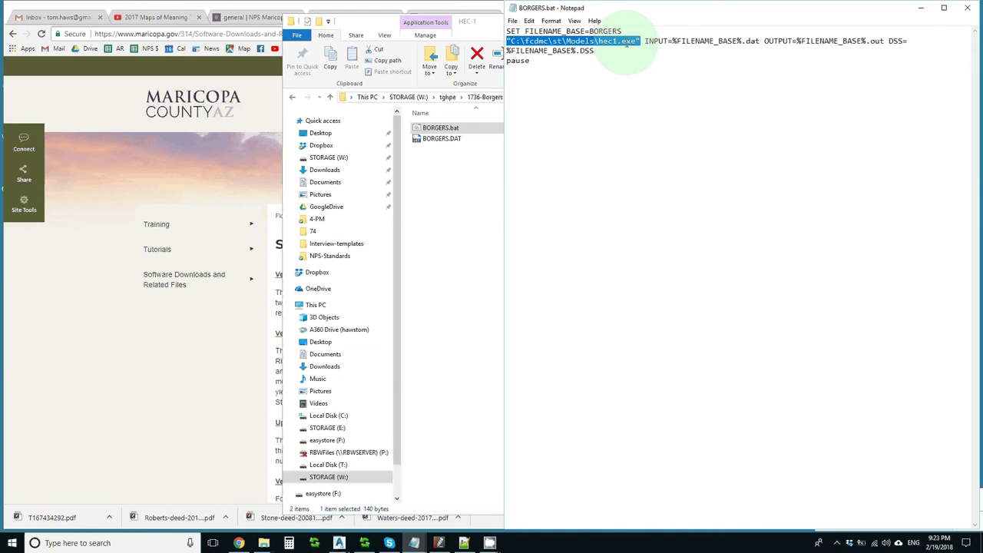
left_click(643, 43)
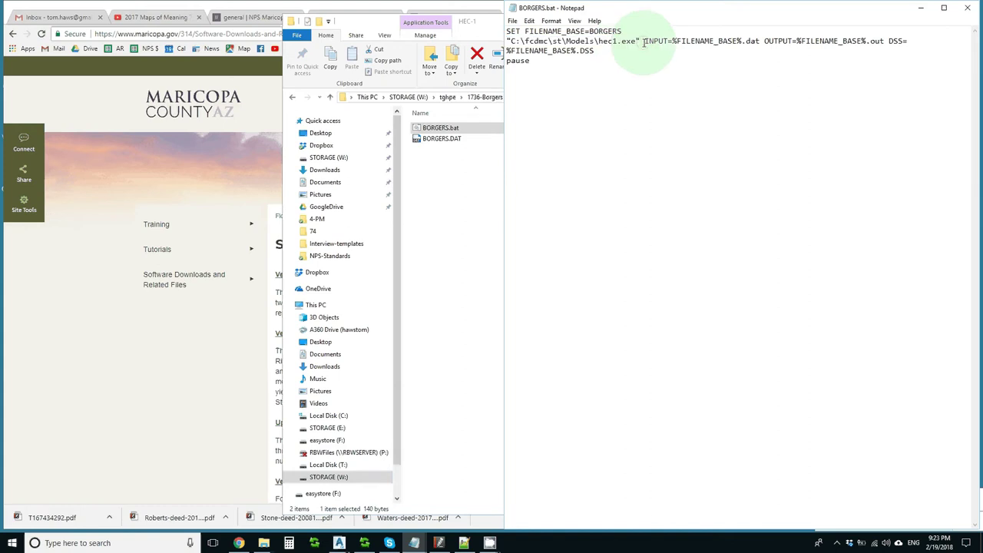
left_click_drag(643, 43, 670, 42)
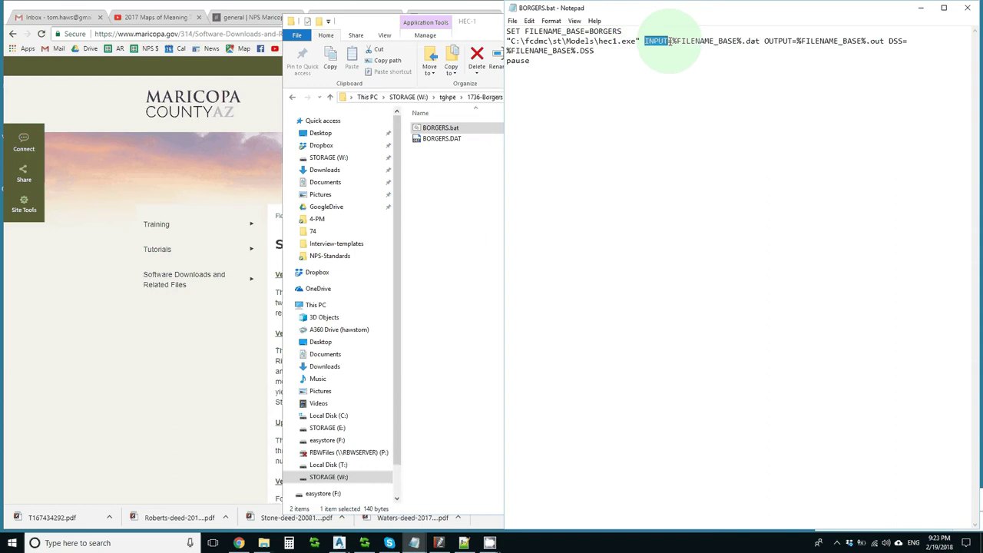
left_click_drag(670, 43, 696, 42)
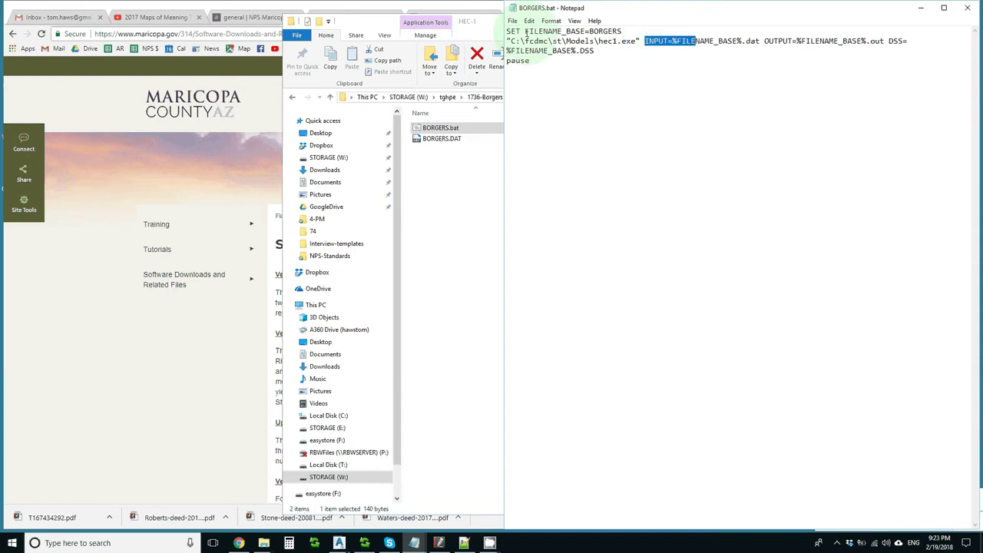
left_click_drag(672, 42, 760, 42)
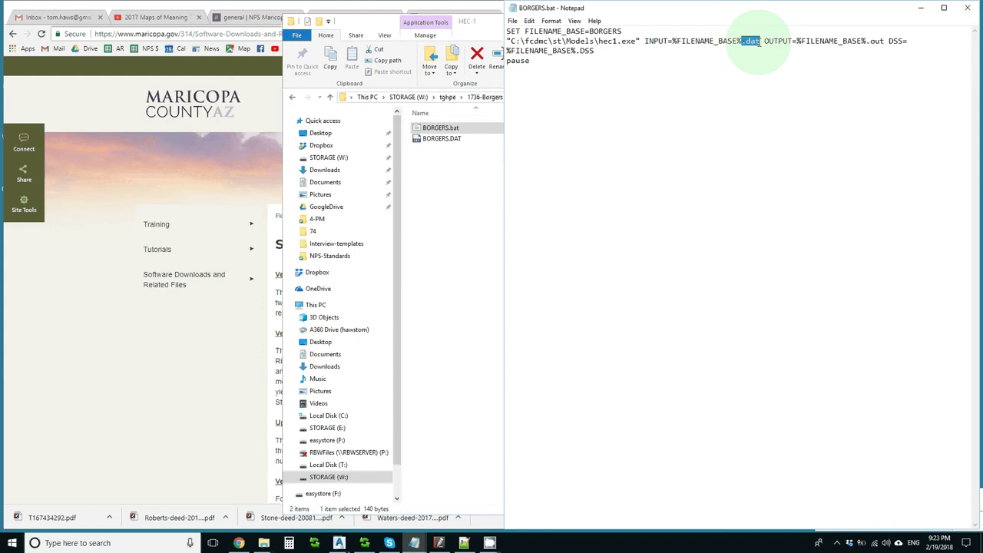
left_click_drag(764, 42, 872, 42)
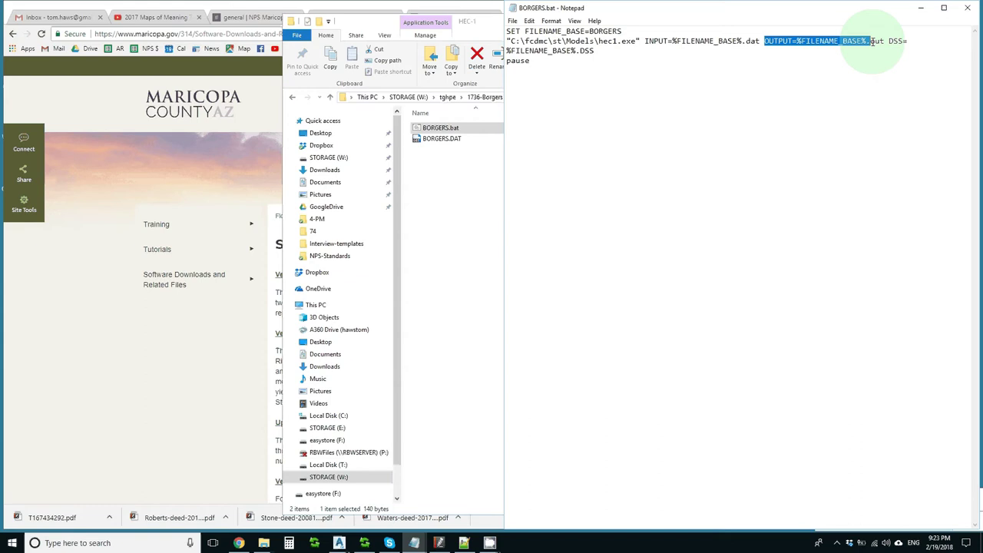
left_click(891, 40)
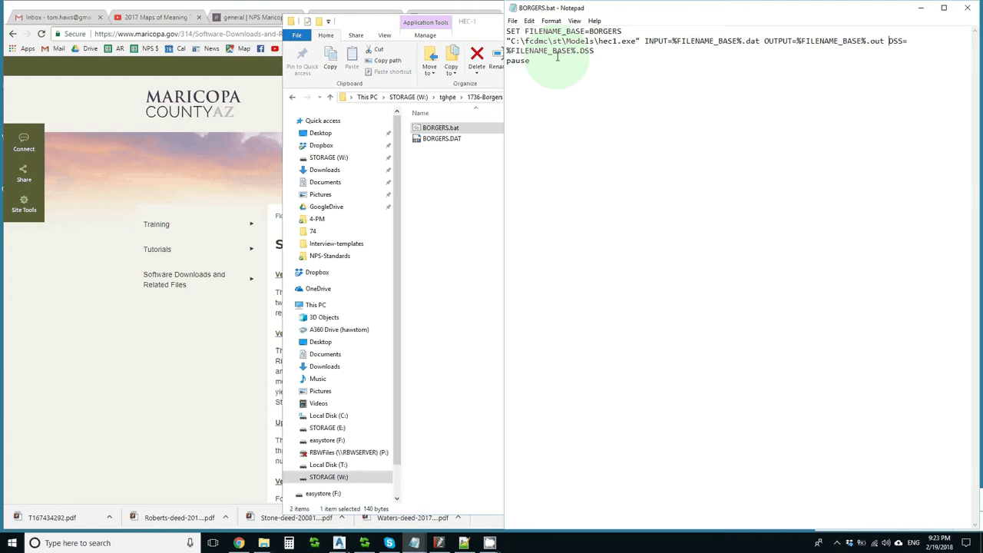
left_click(529, 61)
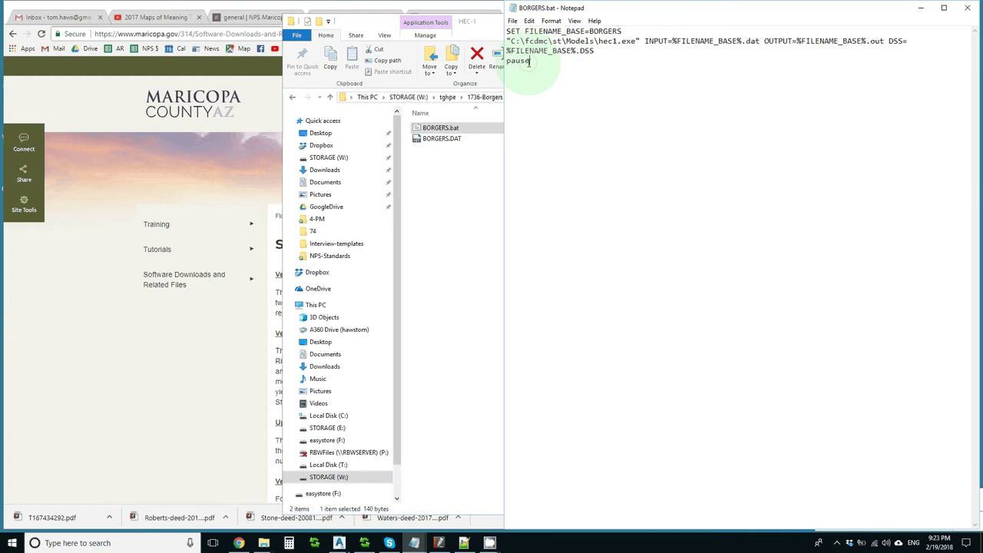
double_click(530, 61)
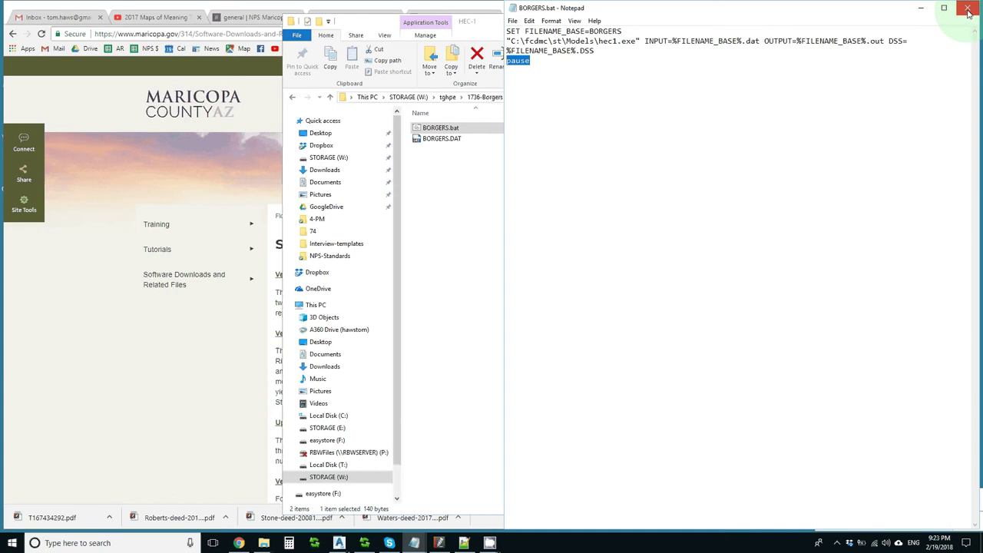
Step: Close Notepad and run BORGERS.bat until HEC-1 reports NORMAL END, then close the console
left_click(969, 13)
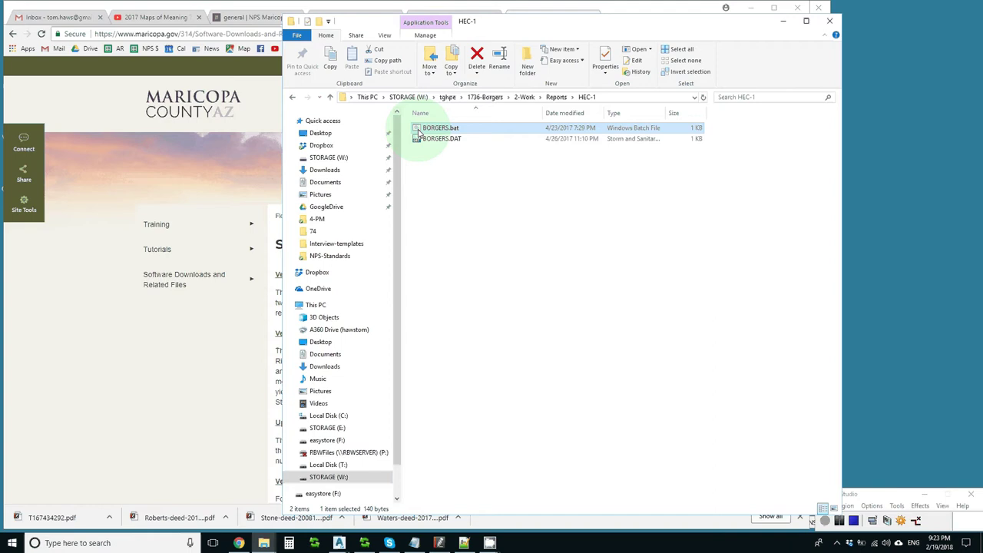
double_click(439, 127)
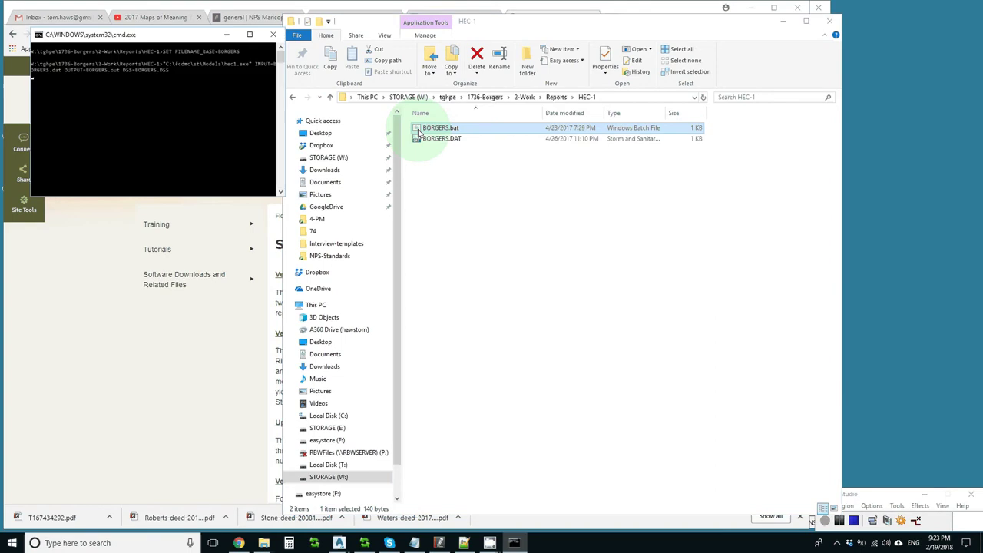
left_click(106, 97)
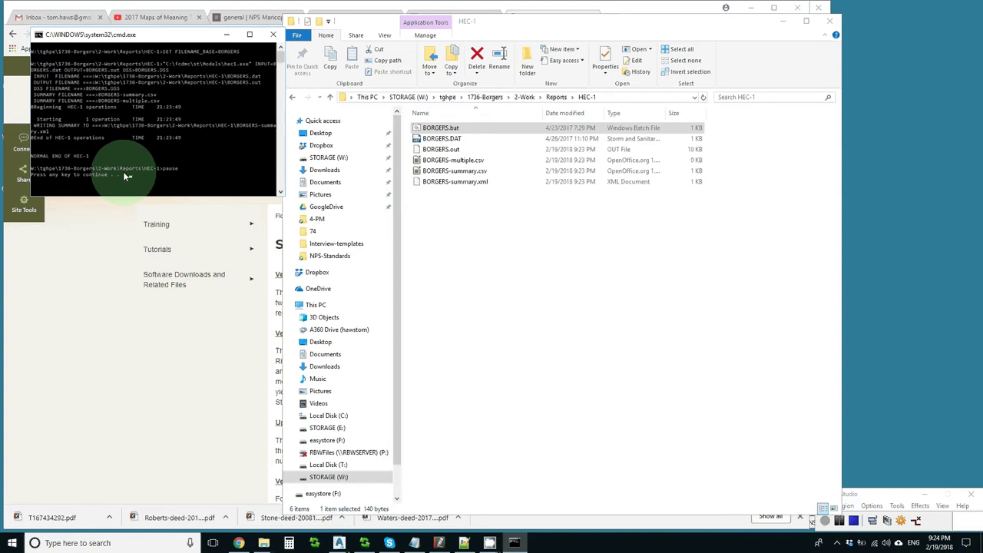
key("Return")
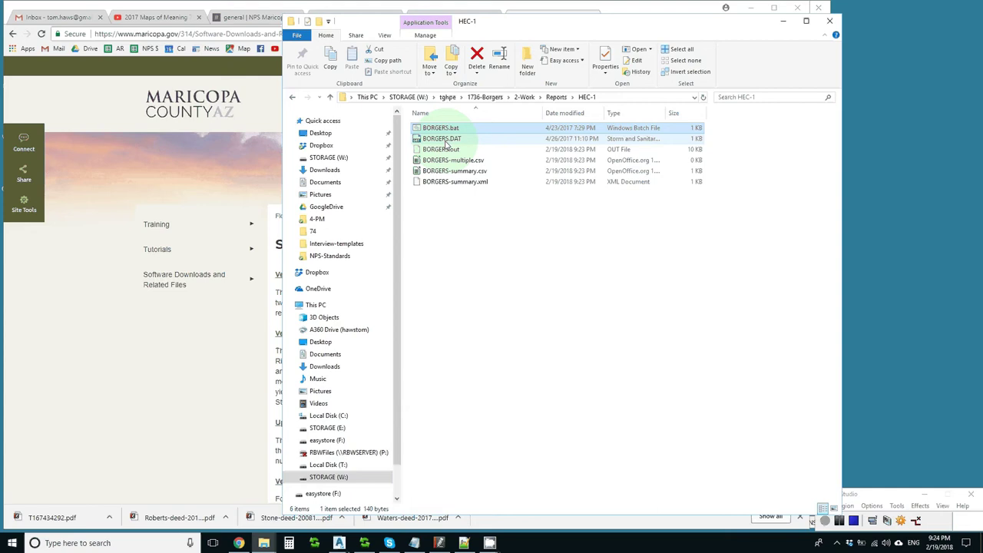
left_click(440, 149)
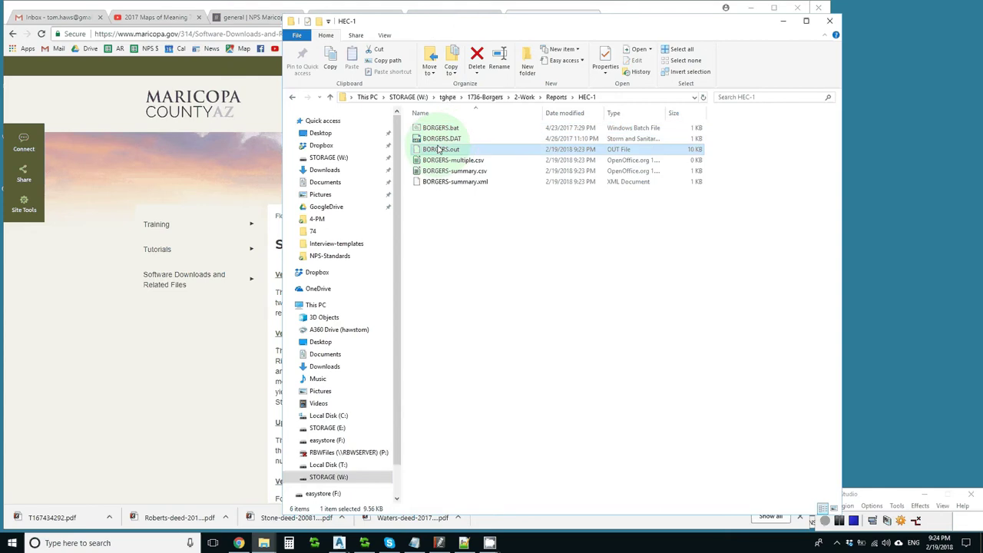
left_click(464, 543)
left_click_drag(480, 70, 502, 70)
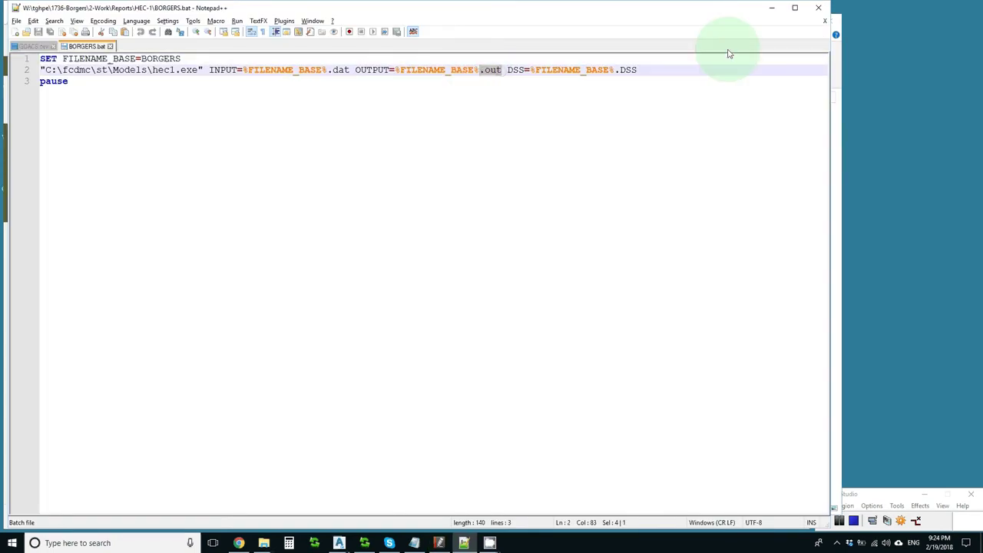
left_click(771, 8)
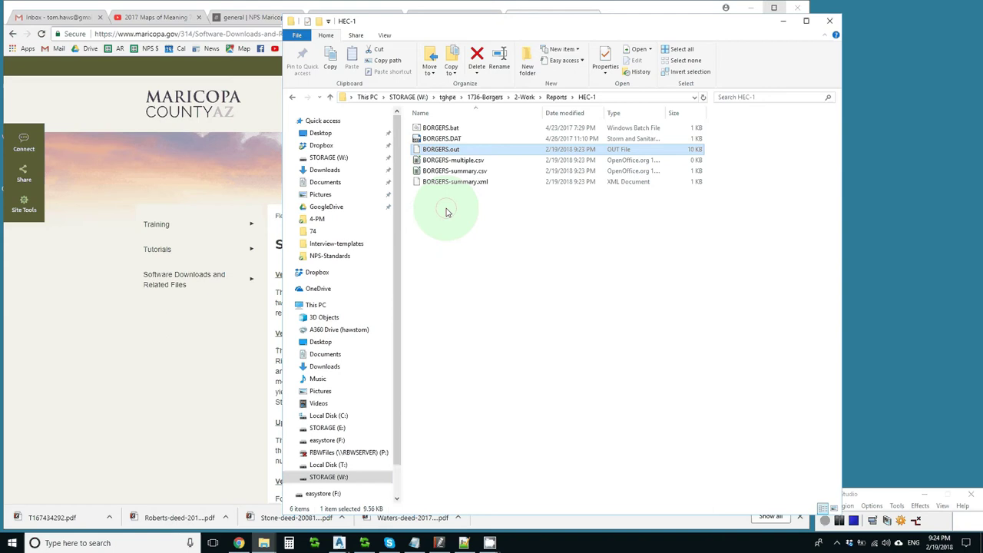
left_click_drag(448, 212, 418, 166)
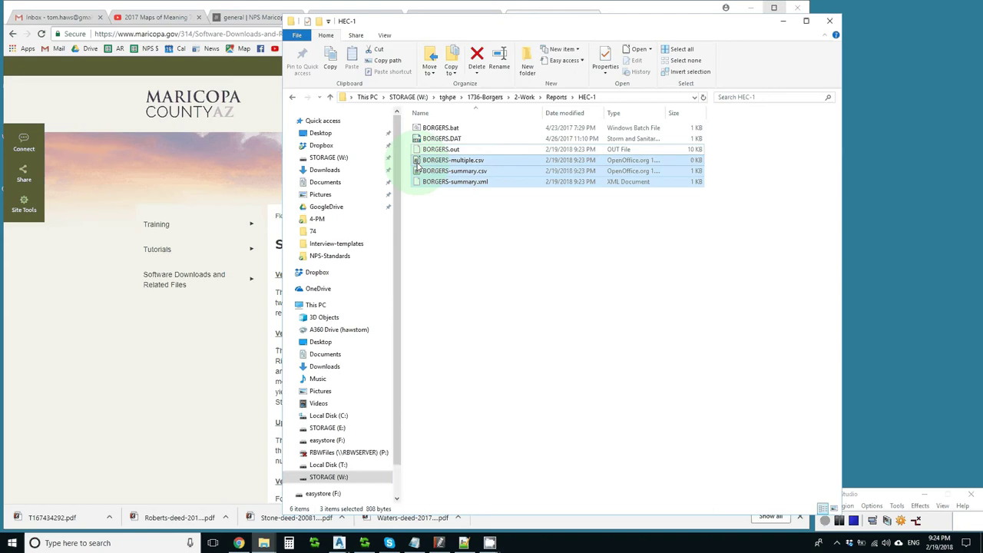
left_click_drag(418, 166, 435, 154)
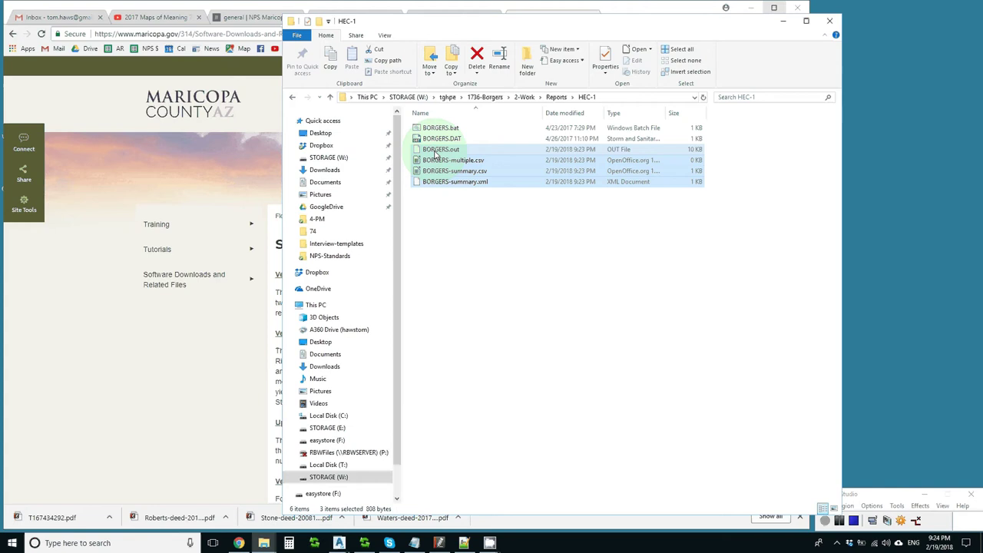
left_click(826, 523)
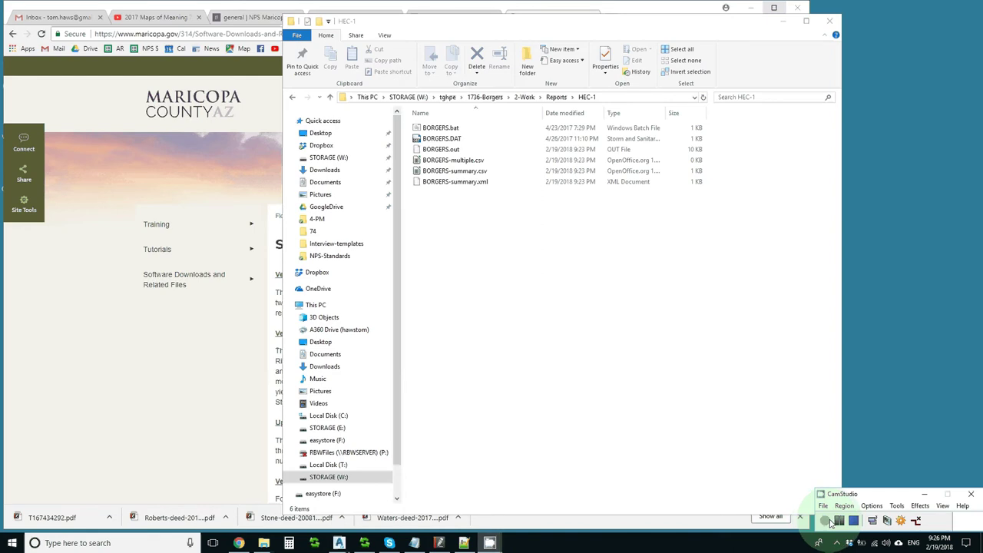
Step: Open BORGERS.DAT in Notepad++ and place the caret on the PH rainfall line 18
left_click(762, 443)
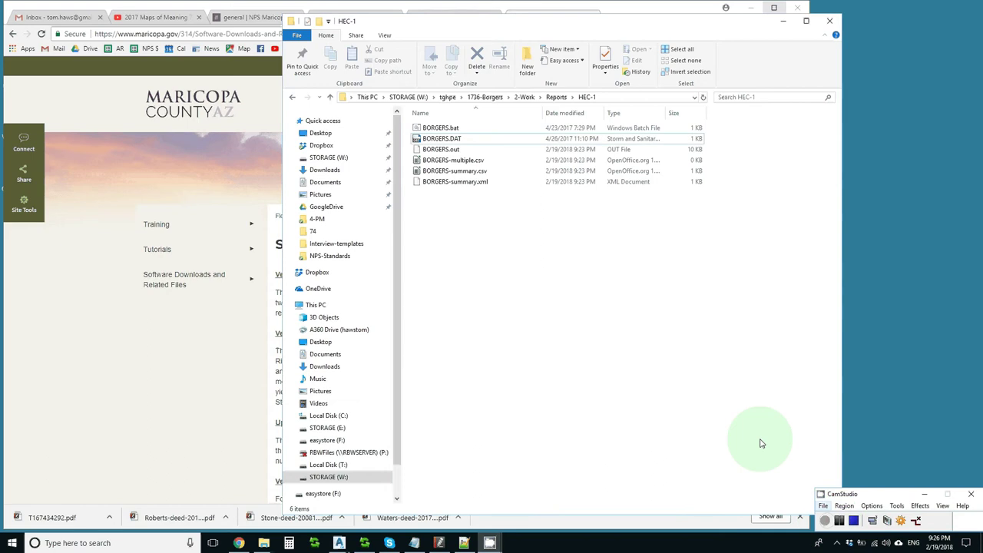
right_click(444, 139)
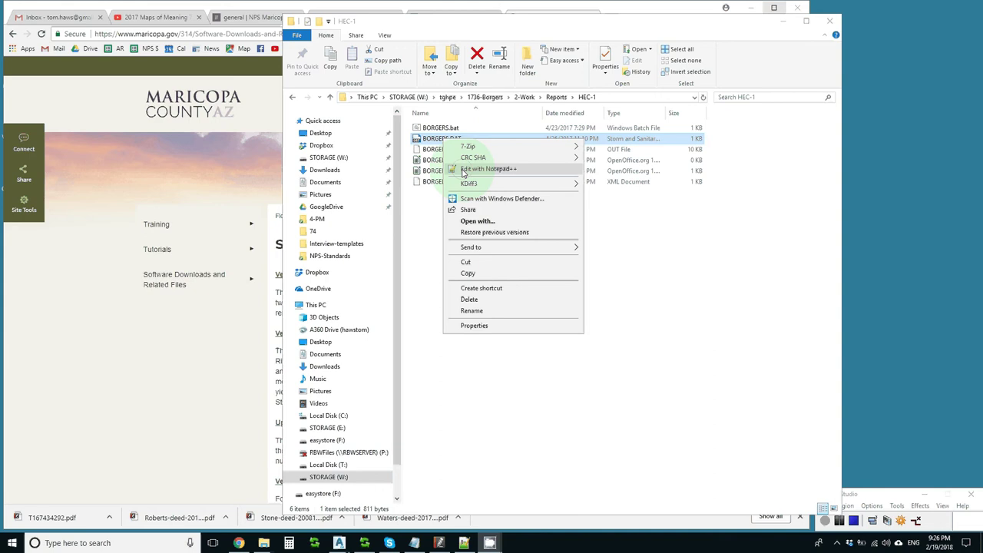
left_click(464, 170)
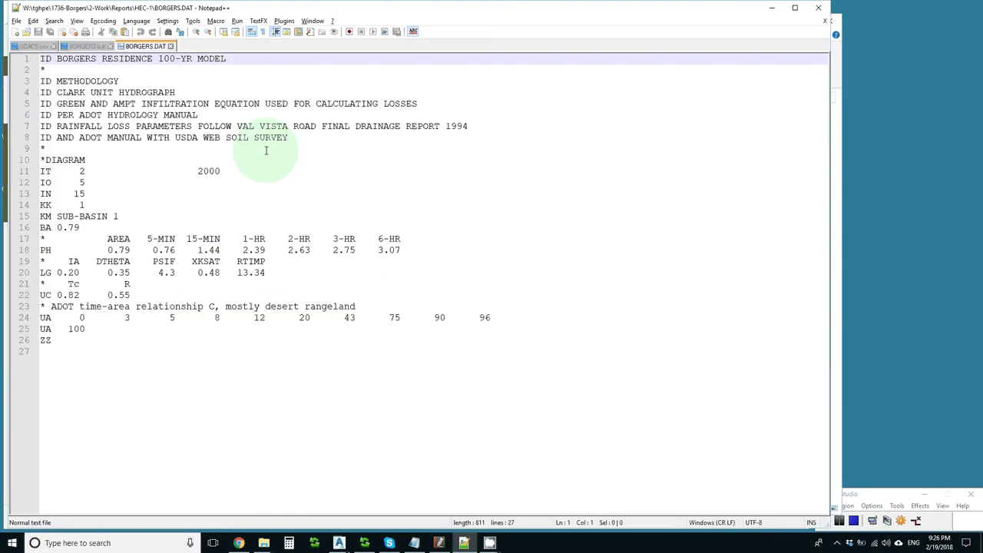
left_click(40, 250)
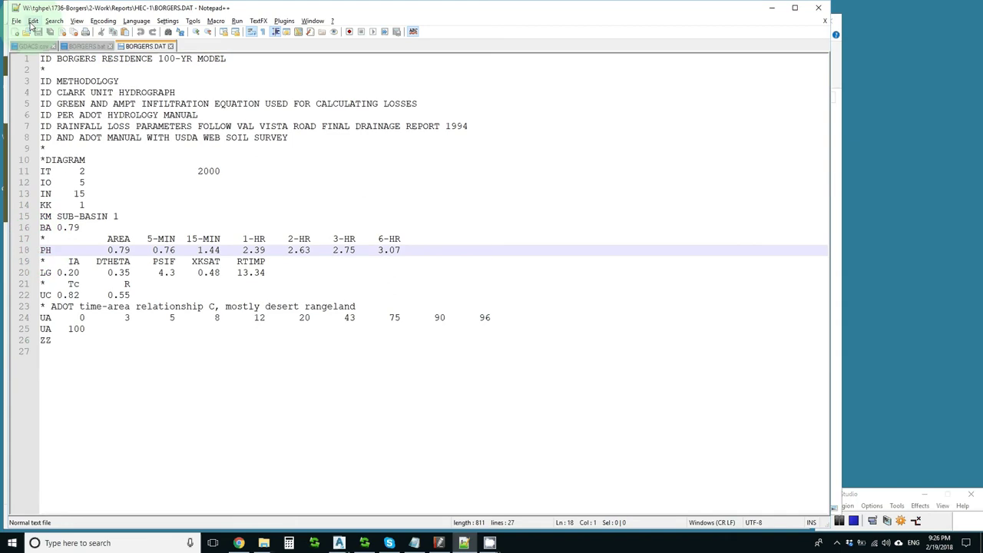
Step: Turn on View > Show Symbol > Show White Space and TAB
left_click(77, 21)
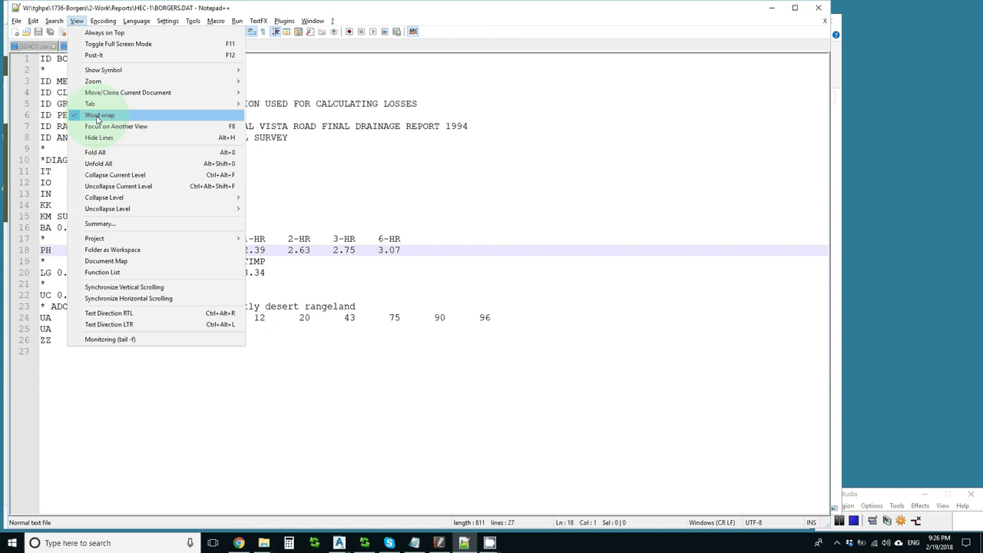
mouse_move(192, 70)
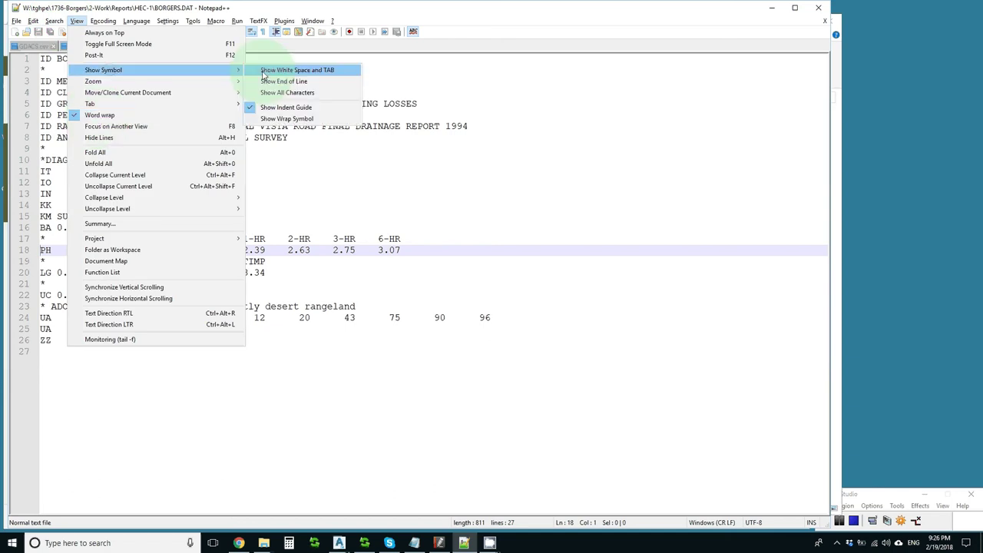
left_click(263, 72)
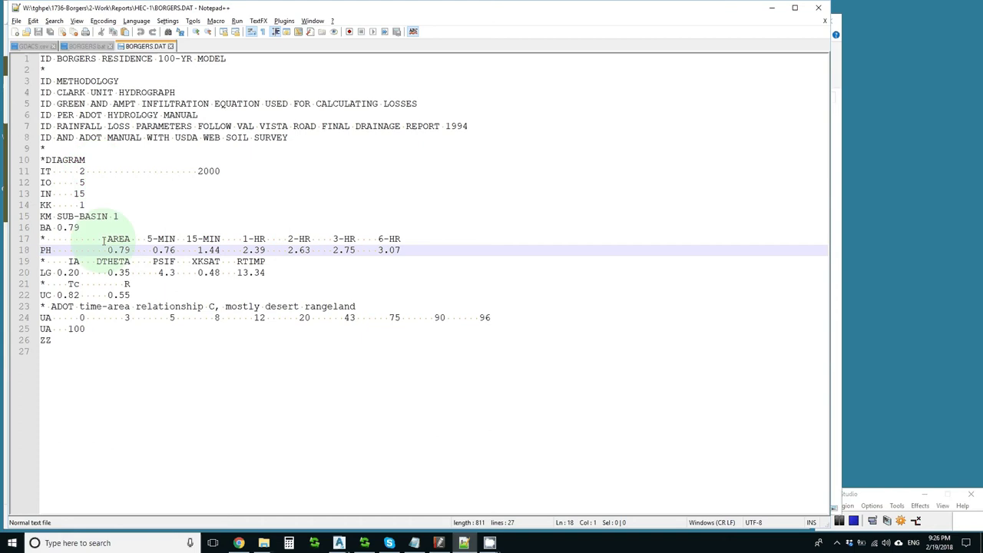
left_click_drag(130, 238, 146, 239)
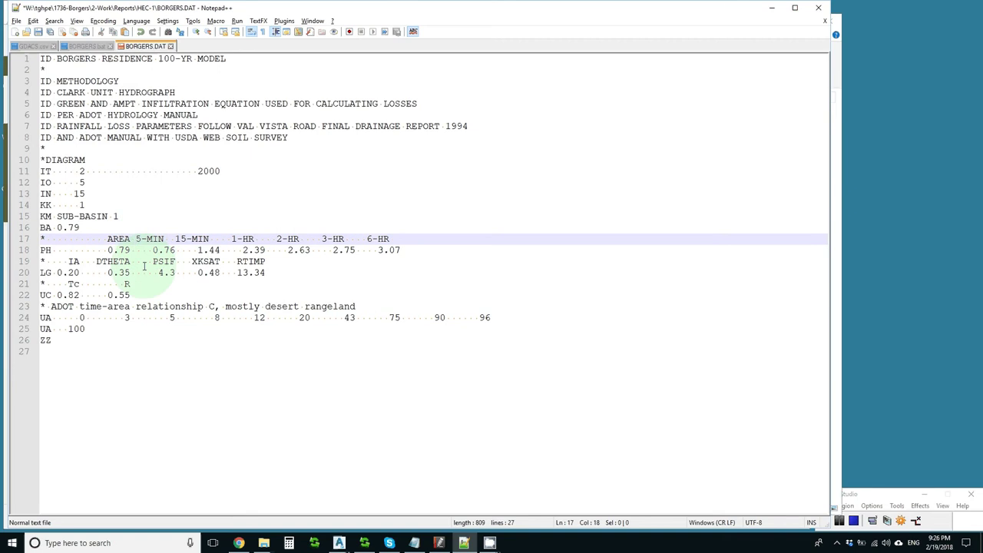
key("ctrl+z")
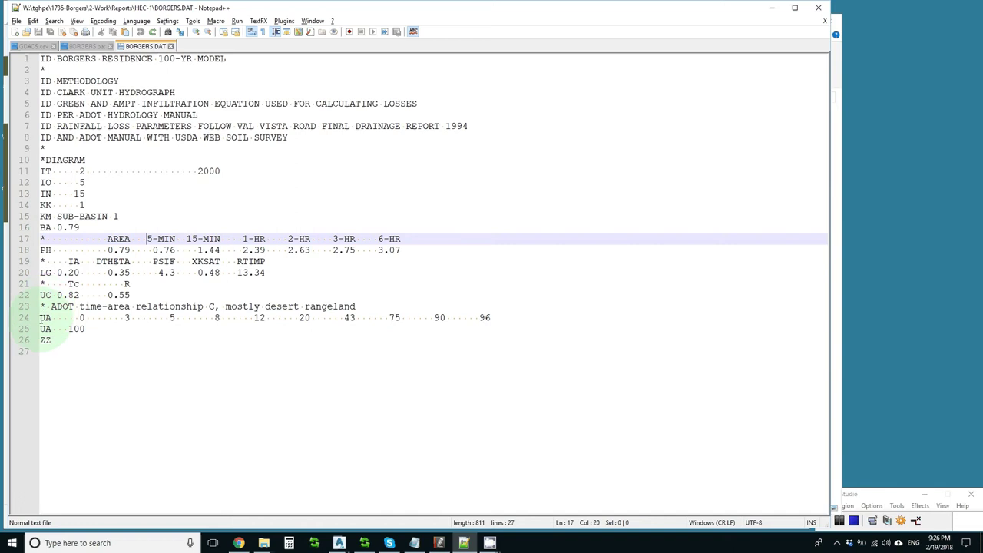
left_click_drag(39, 317, 83, 317)
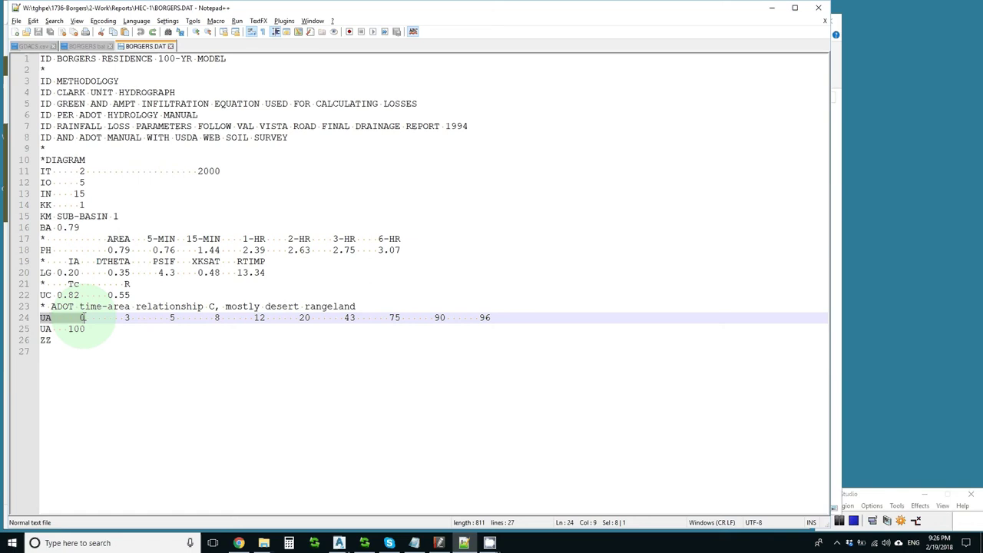
left_click(46, 319)
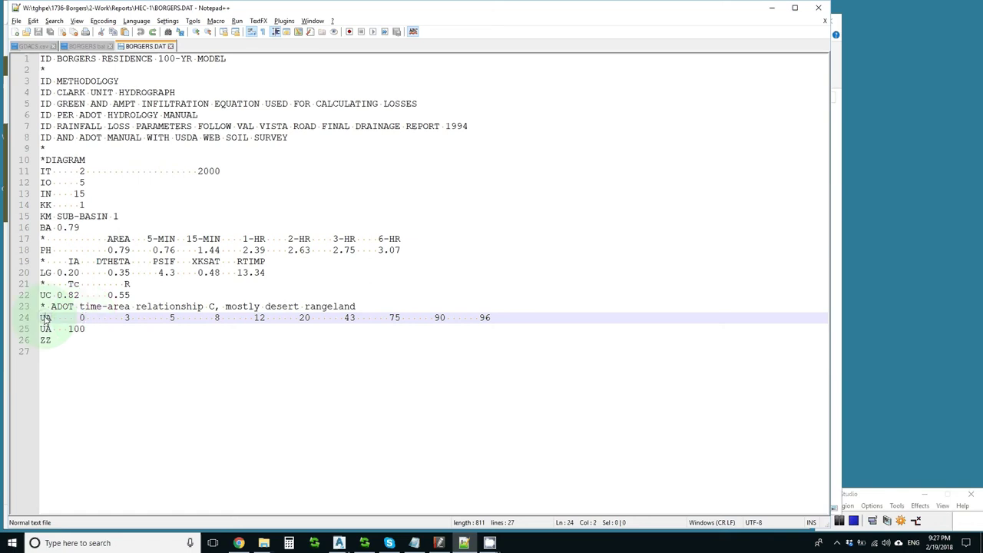
double_click(46, 319)
left_click(84, 317)
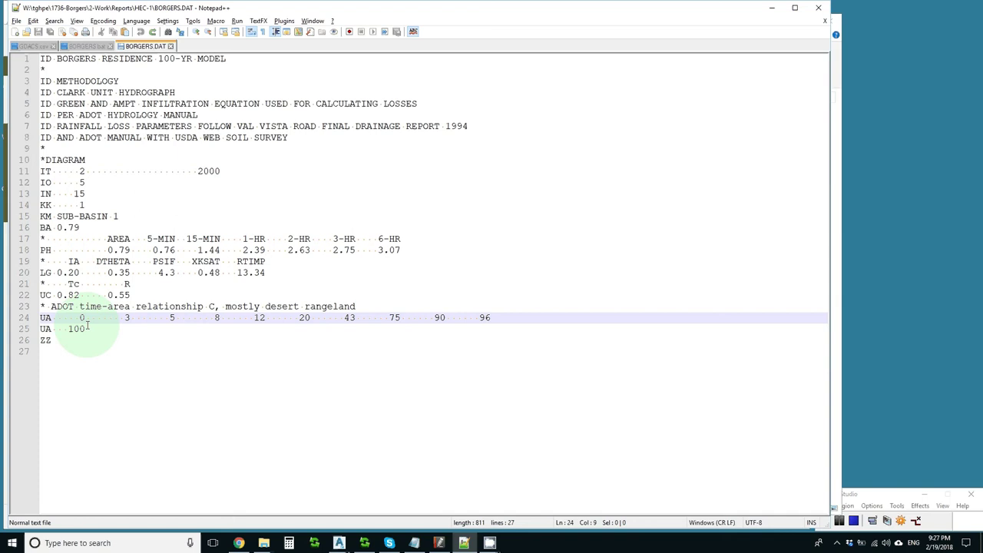
key("Right")
key("Right")
key("Right")
key("Right")
key("Right")
key("Right")
key("Right")
key("Right")
key("Right")
key("Right")
key("Right")
key("Right")
key("Right")
key("Right")
key("Right")
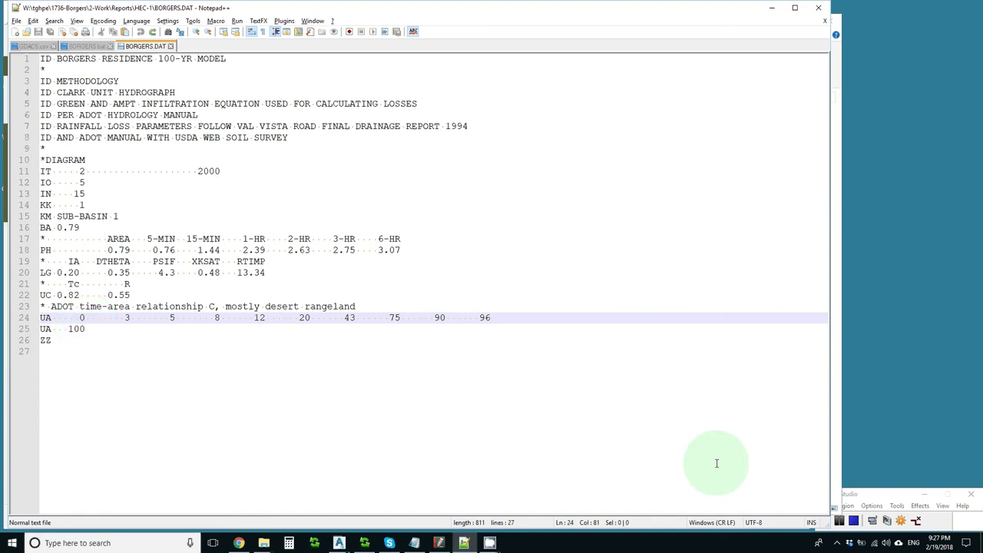
left_click(826, 522)
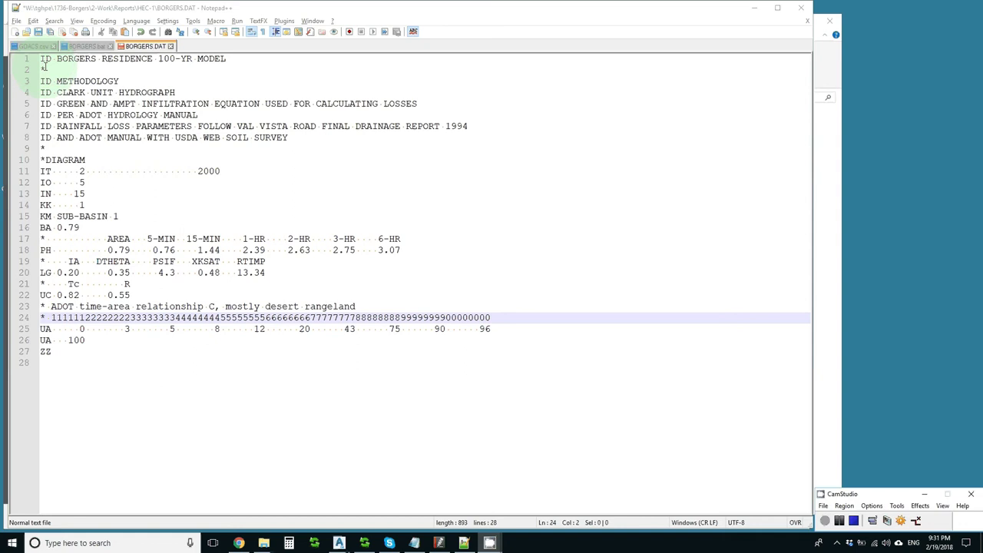
left_click_drag(45, 69, 40, 68)
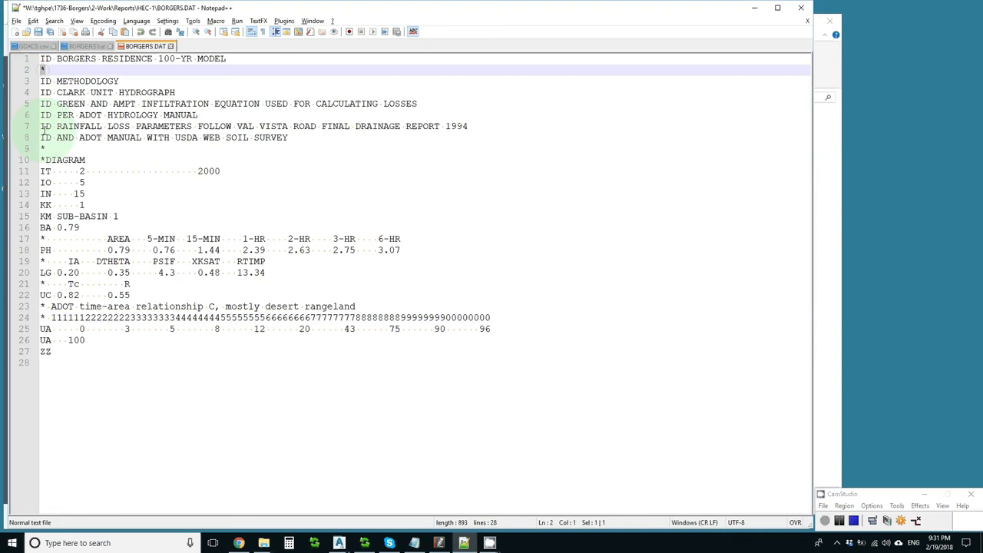
left_click(44, 148)
left_click(42, 148)
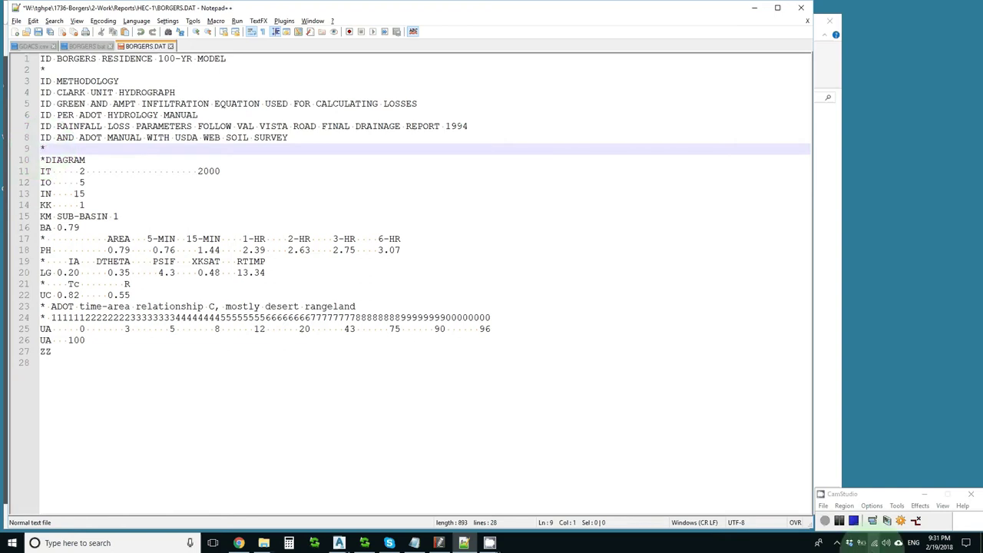
left_click(860, 543)
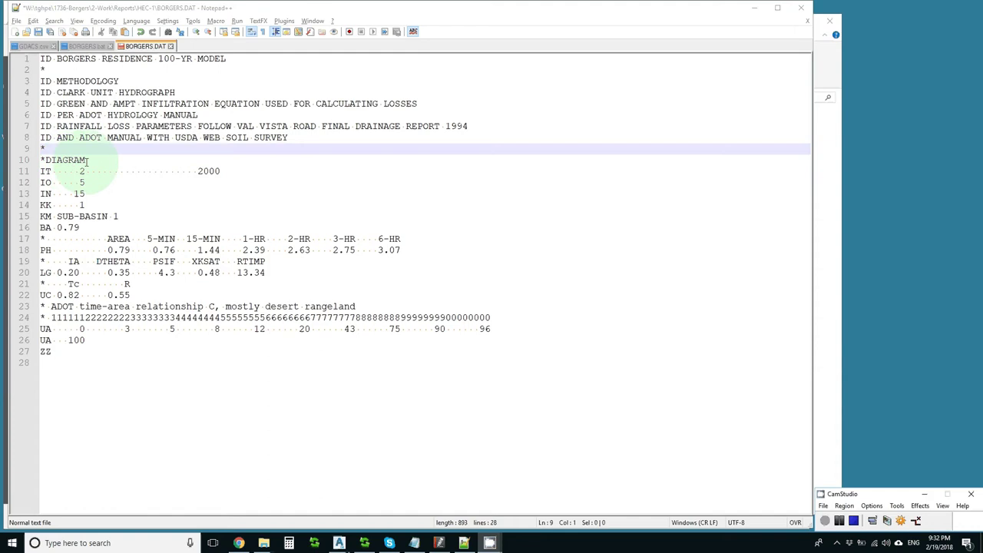
left_click(42, 206)
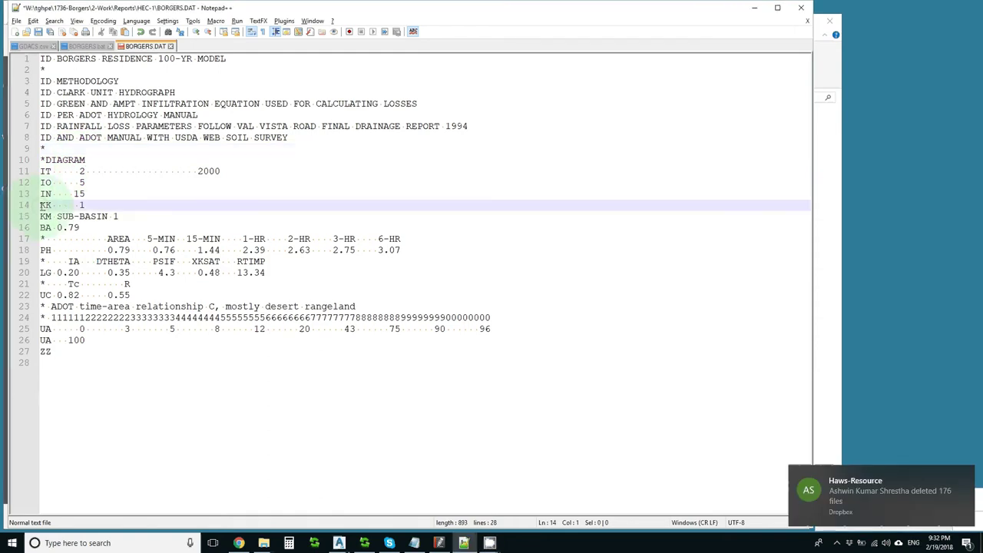
triple_click(44, 205)
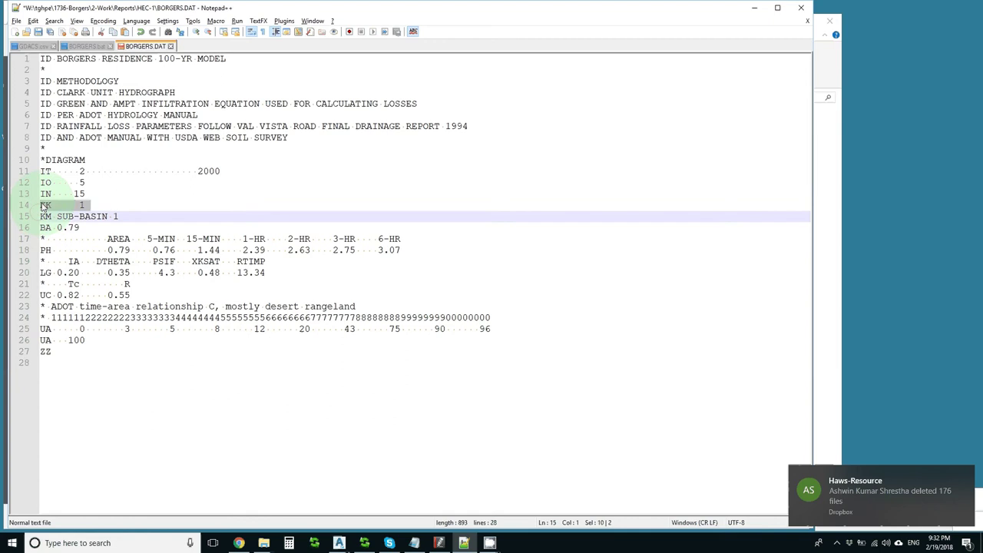
key("Insert")
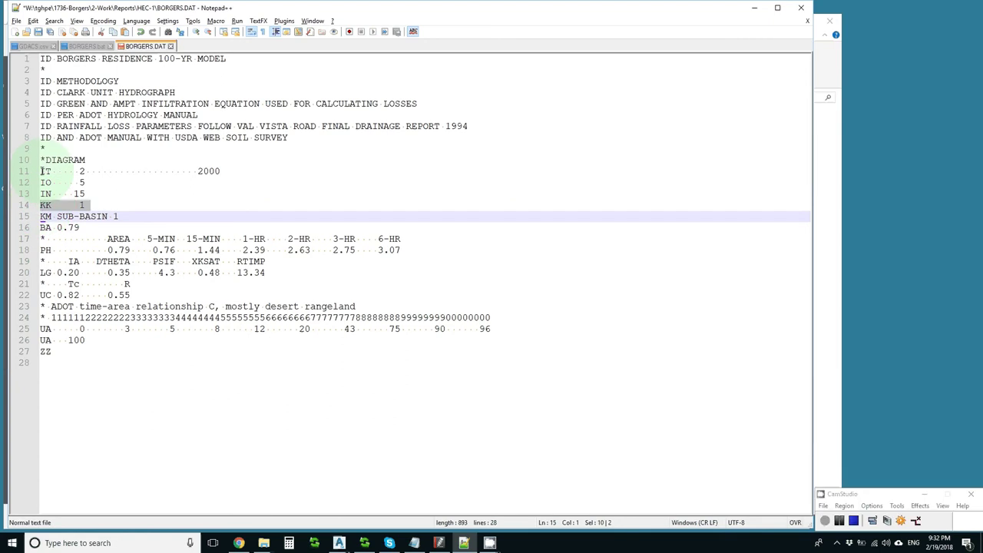
left_click(41, 171)
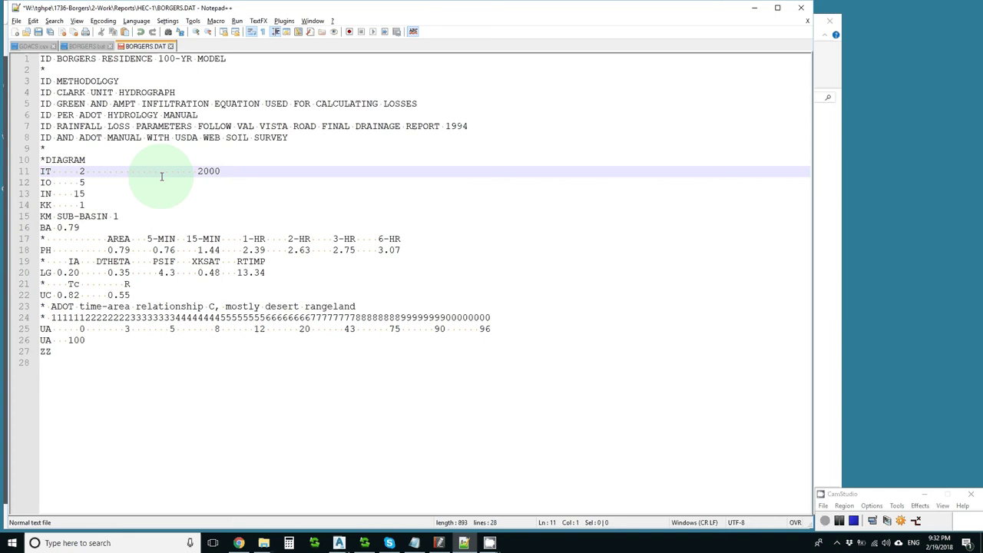
left_click(83, 182)
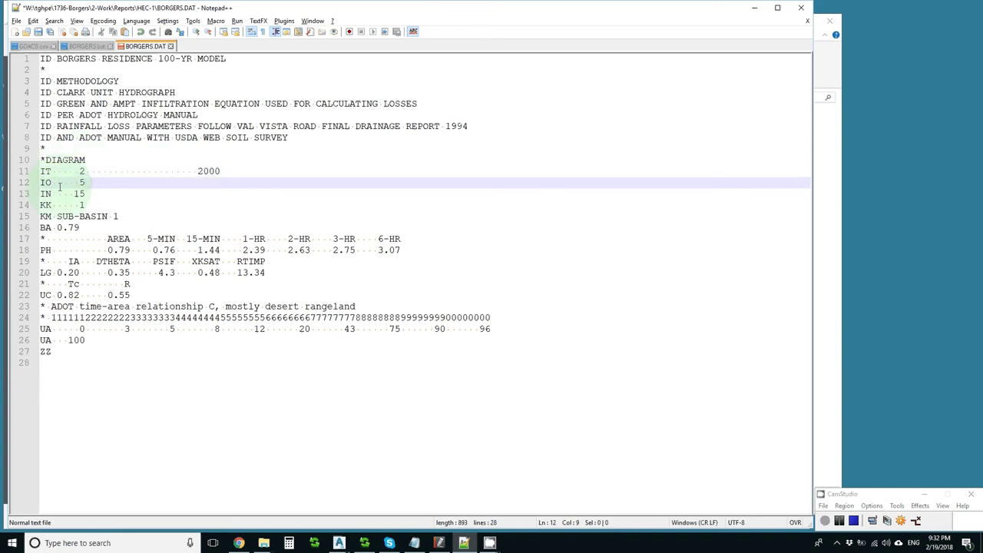
key("Left")
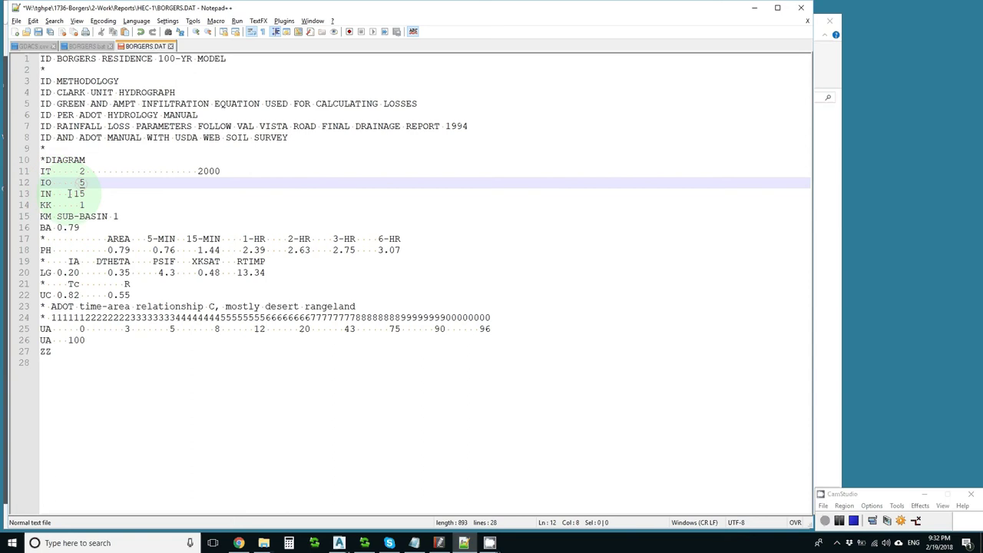
left_click(41, 194)
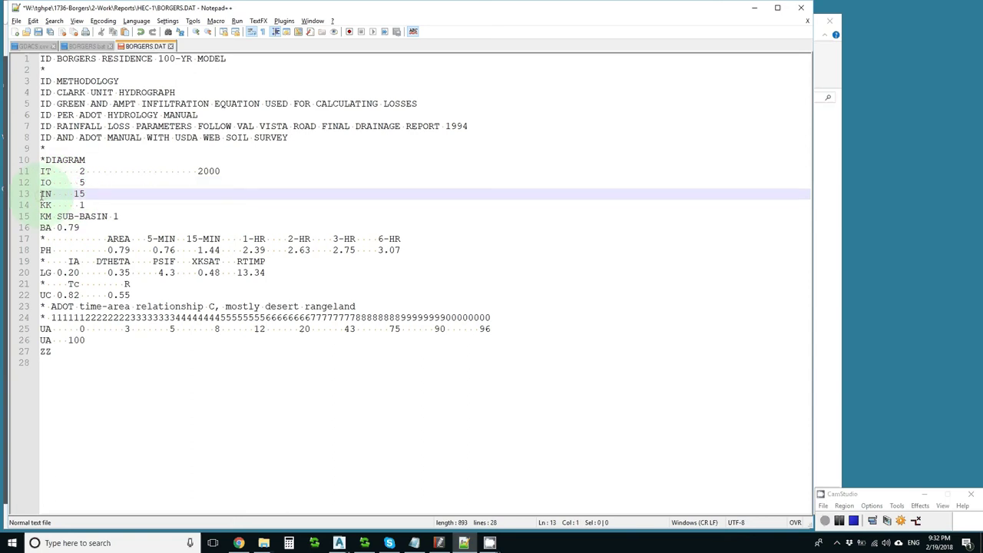
key("shift+Down")
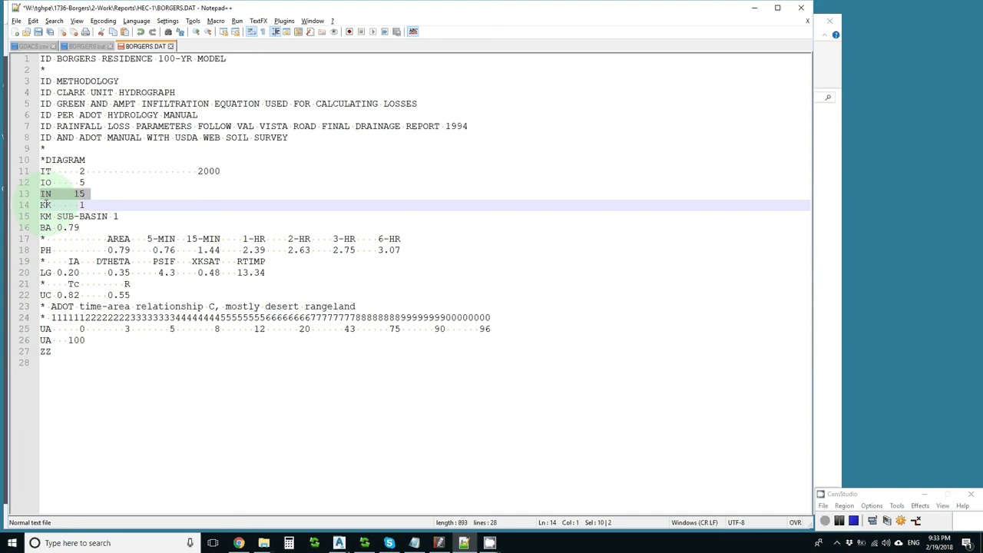
left_click(44, 193)
left_click_drag(41, 205, 42, 317)
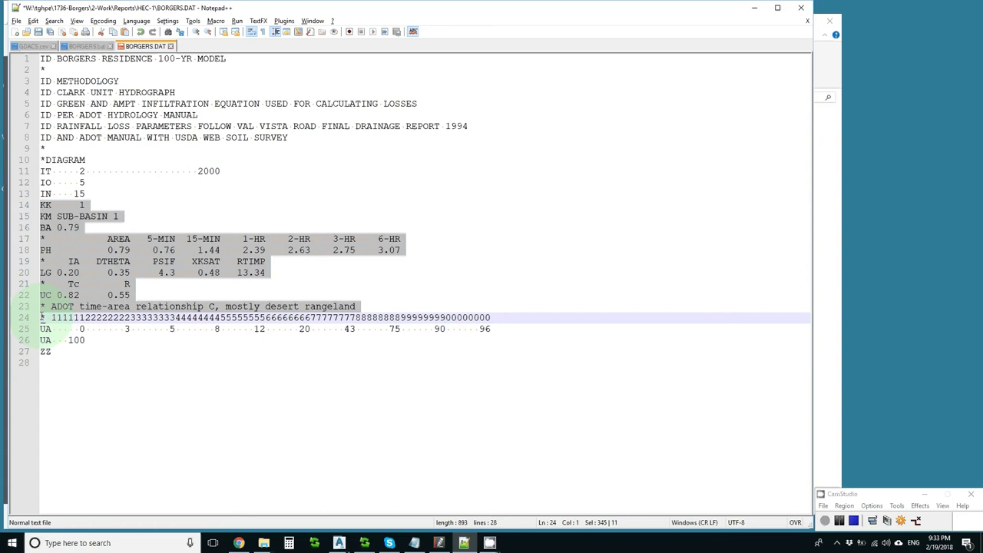
left_click_drag(42, 317, 32, 355)
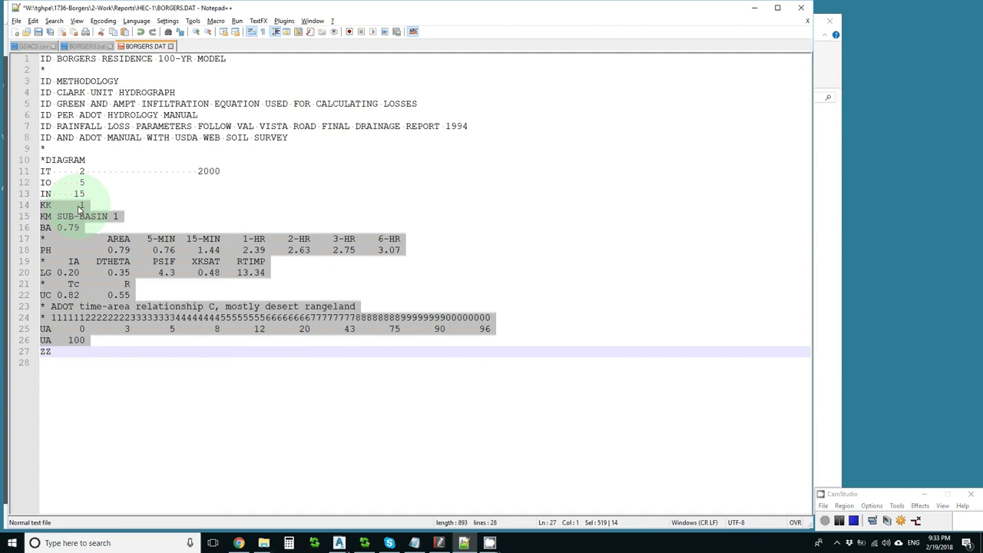
left_click(825, 522)
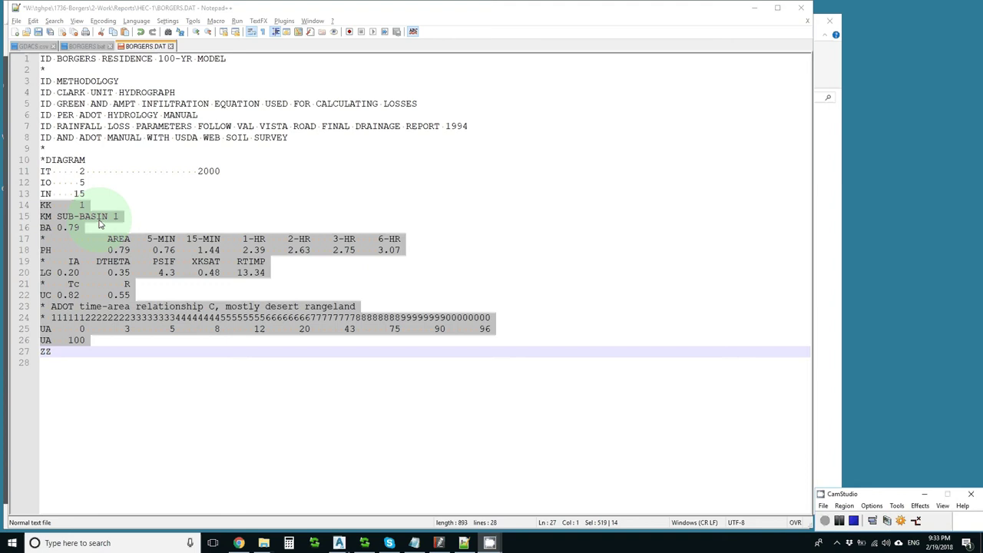
left_click(43, 227)
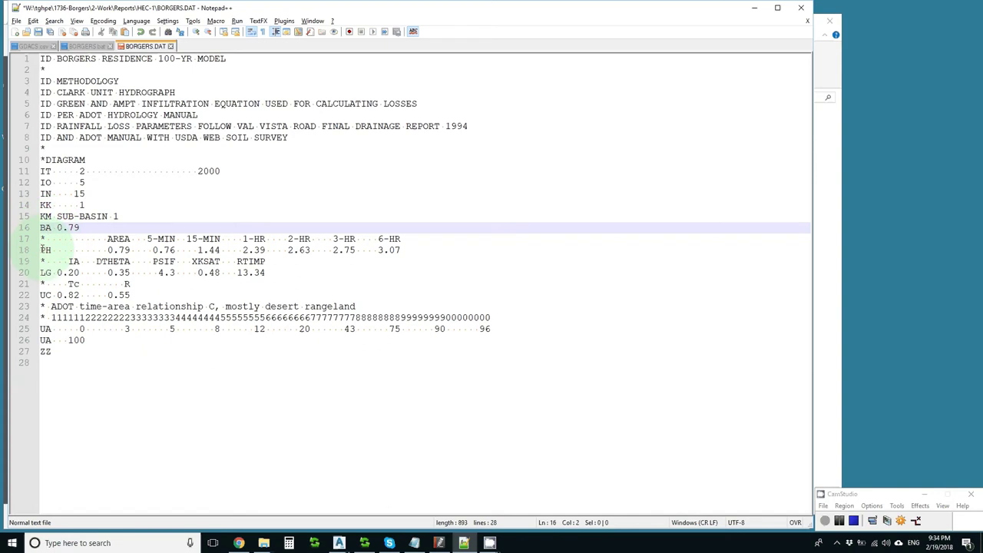
Step: Change the loss record on line 20 to an LG code by replacing its U with L
left_click_drag(47, 250, 42, 252)
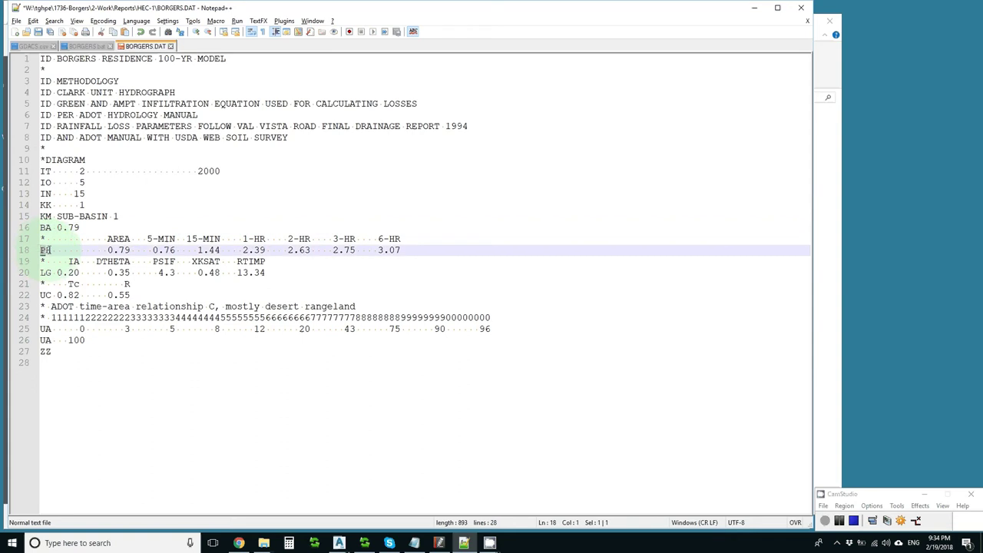
left_click(47, 251)
left_click(44, 273)
left_click_drag(44, 273, 41, 273)
type("L")
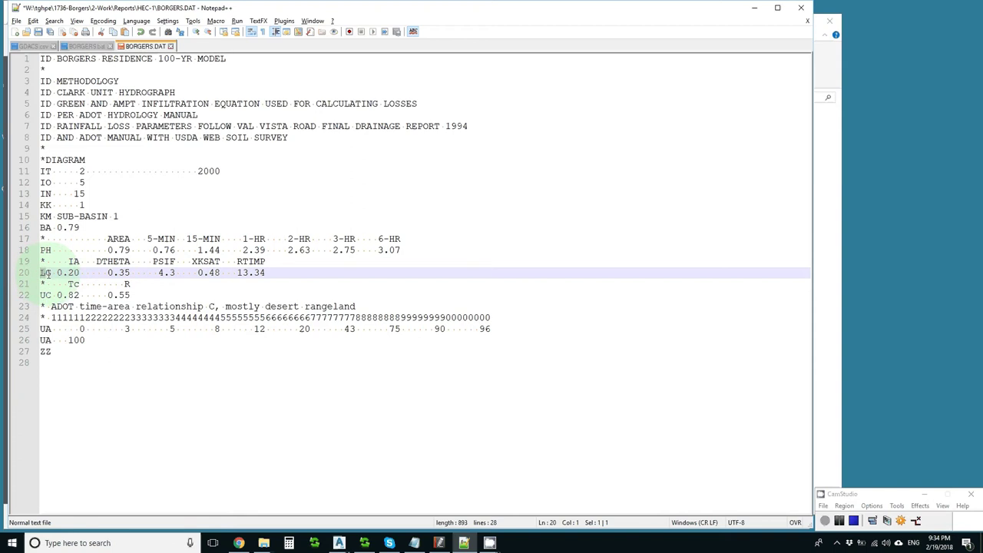
key("Right")
key("Right")
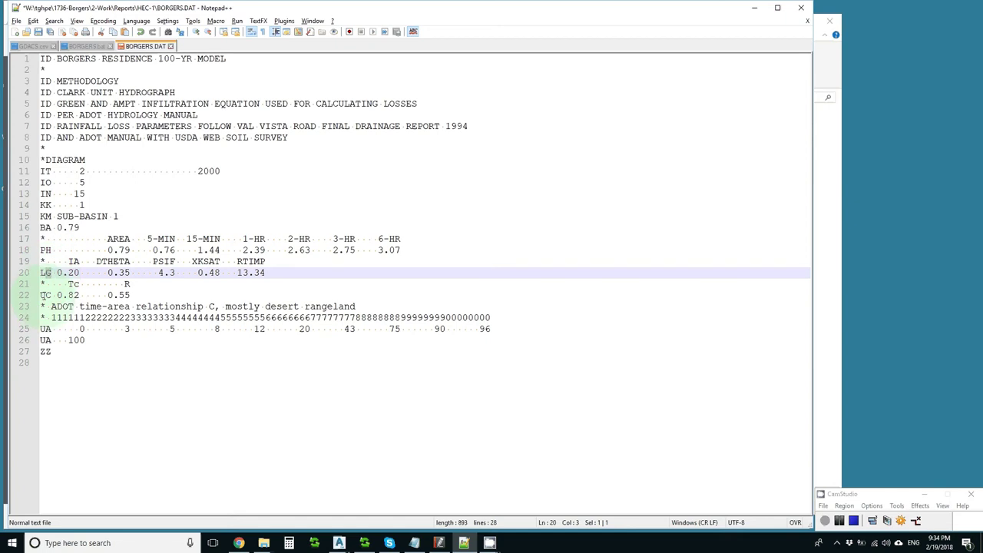
Step: Select the U and C characters of the UC code on line 22
left_click(46, 295)
left_click_drag(45, 295, 42, 297)
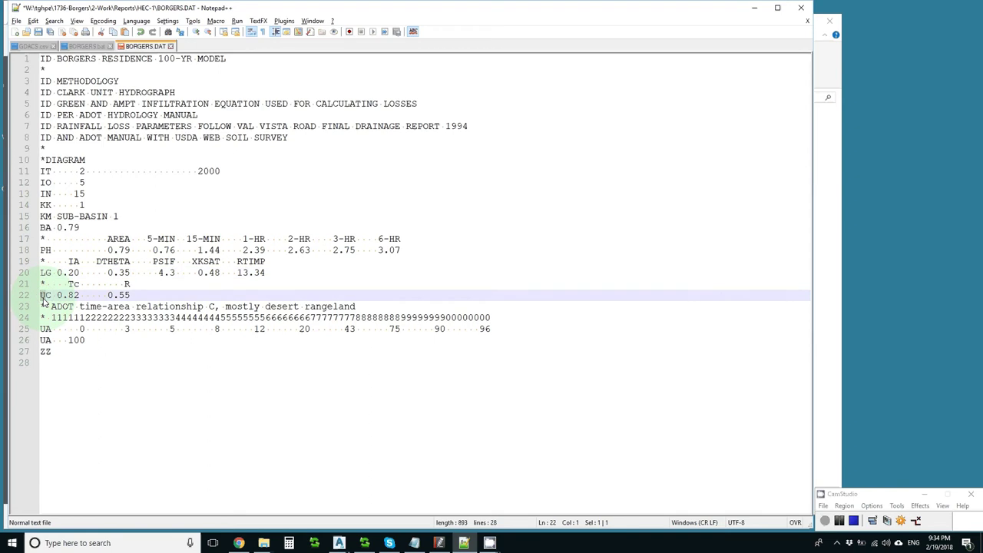
left_click(46, 295)
left_click_drag(46, 295, 51, 295)
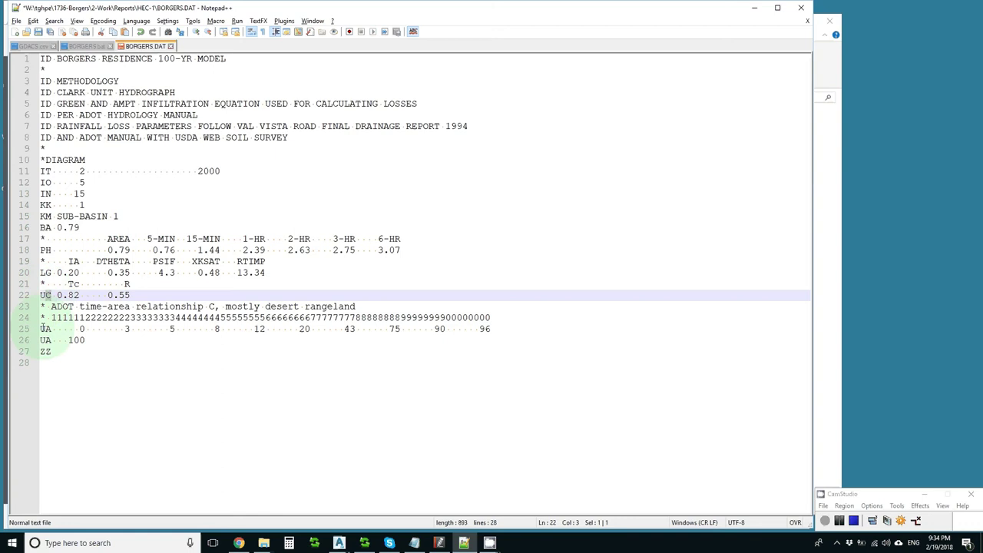
Step: Inspect the two UA lines, measuring the field spacing of their values
left_click_drag(41, 328, 41, 341)
key("shift+Down")
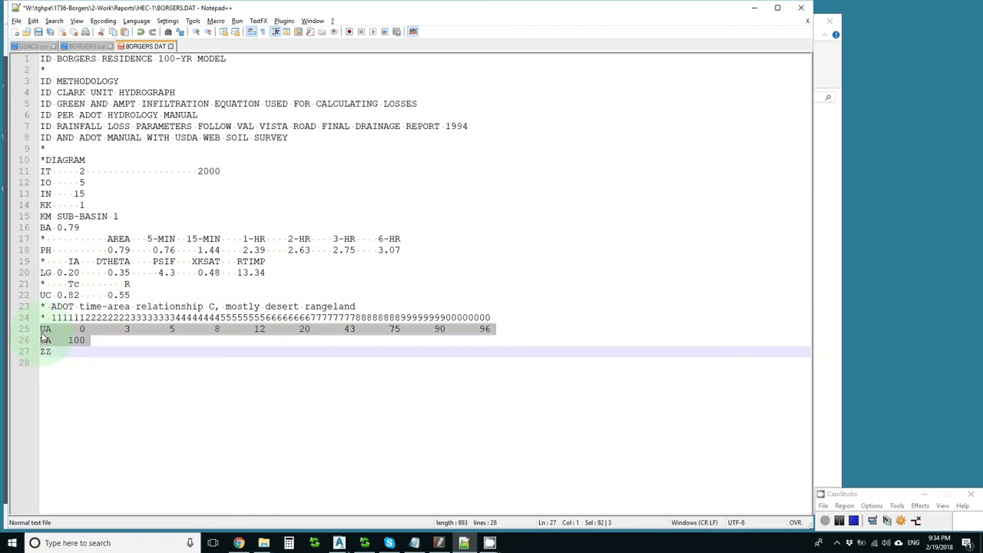
left_click(46, 329)
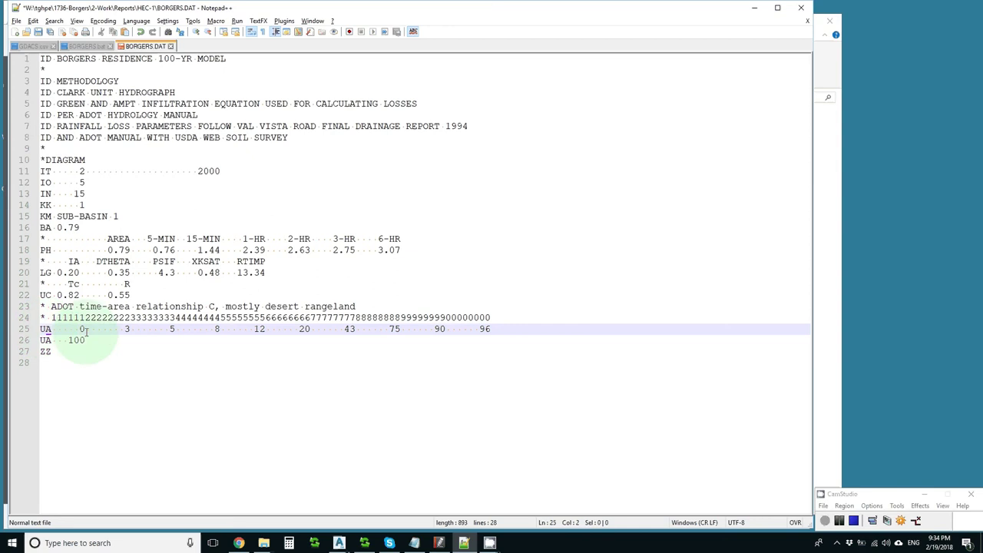
left_click_drag(85, 331, 154, 331)
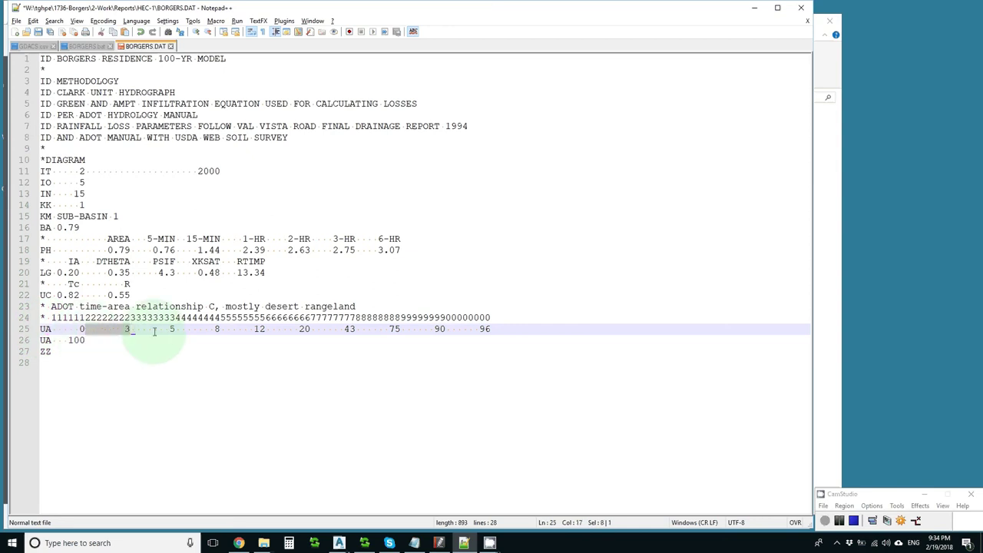
left_click(173, 329)
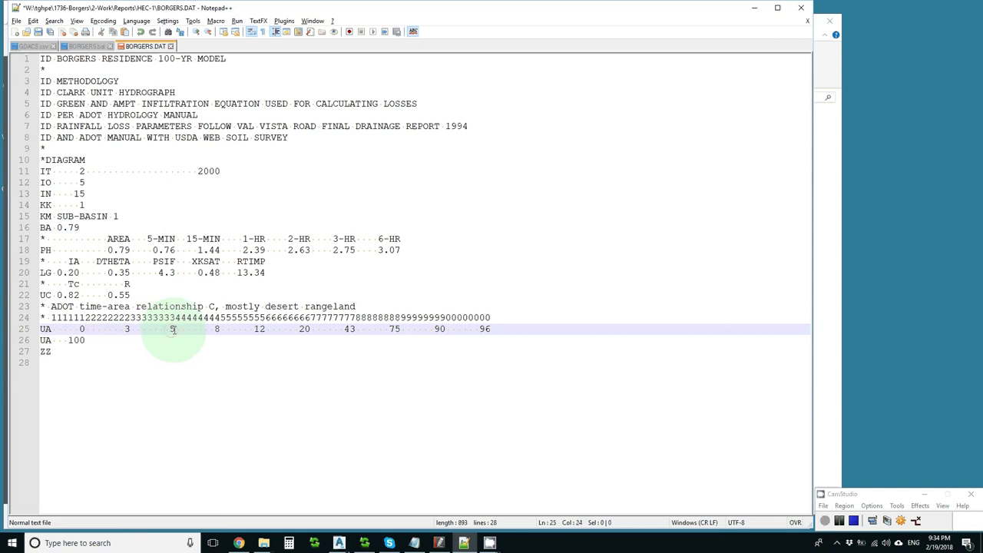
left_click_drag(173, 330, 131, 328)
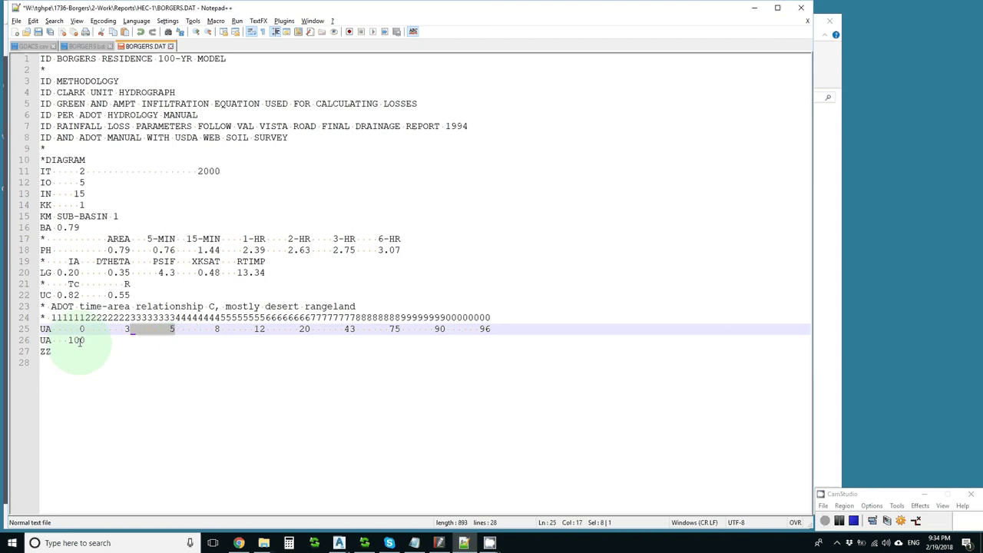
left_click(826, 522)
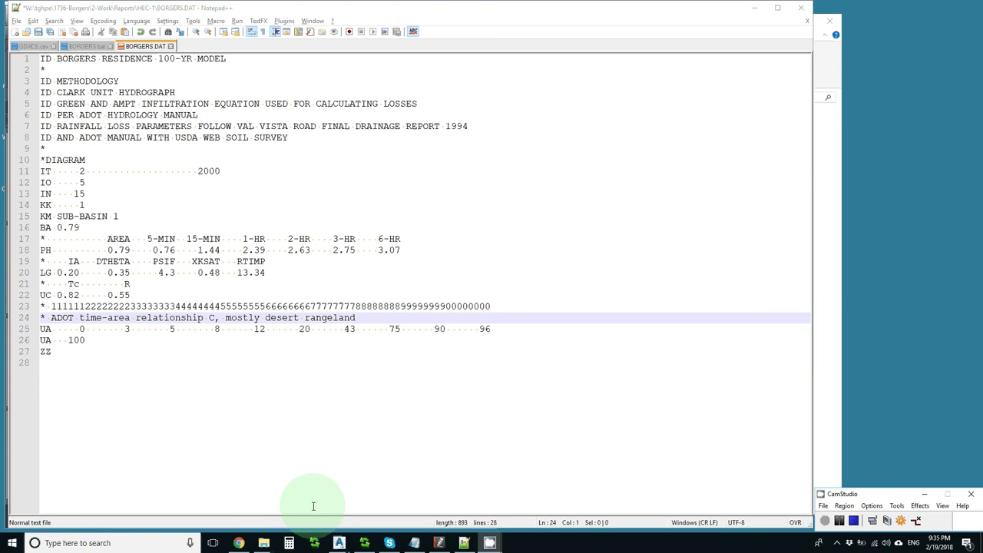
mouse_move(240, 543)
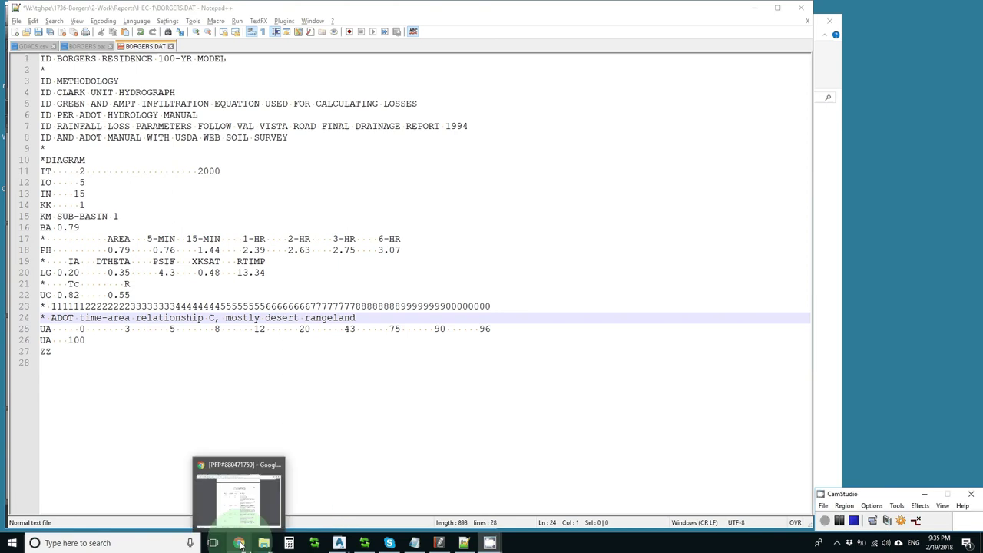
Step: Bring up the HEC-1 manual PDF and highlight the LG Record, Green and Ampt Loss Rate heading
left_click(241, 543)
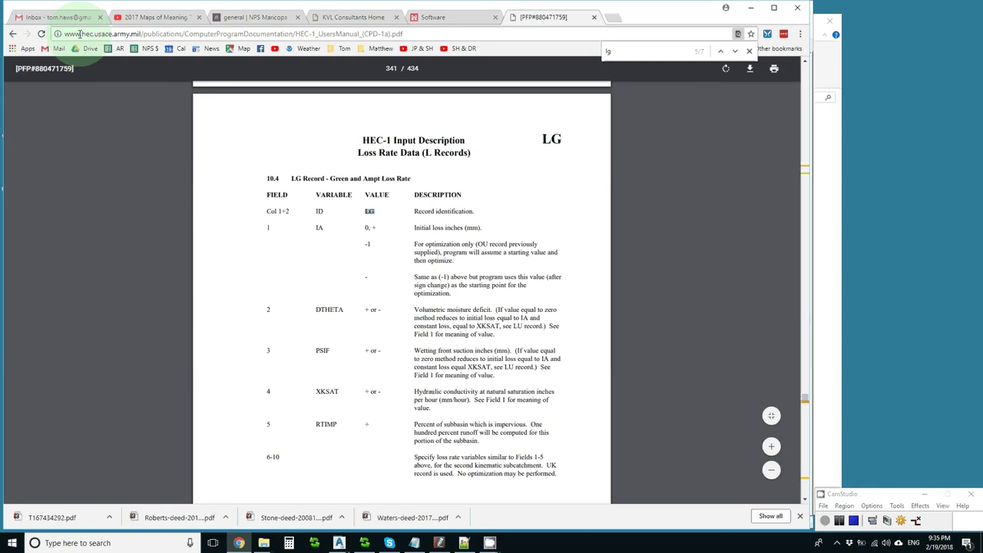
left_click_drag(80, 33, 92, 34)
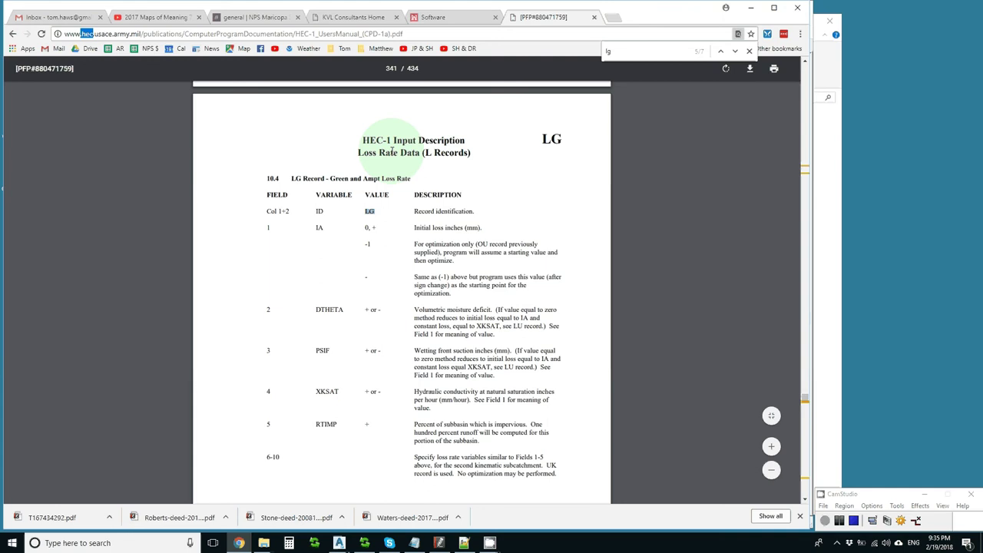
left_click(351, 179)
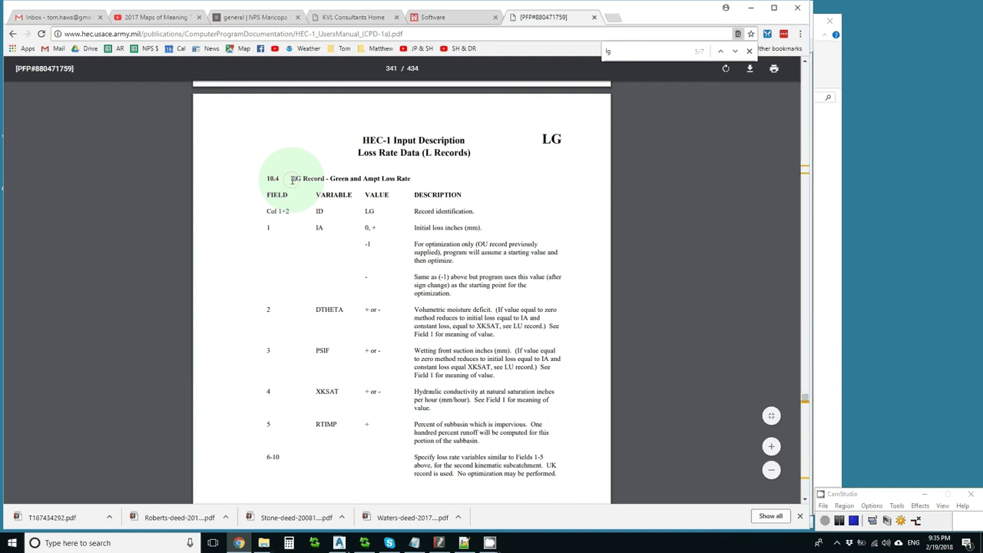
left_click_drag(292, 180, 325, 179)
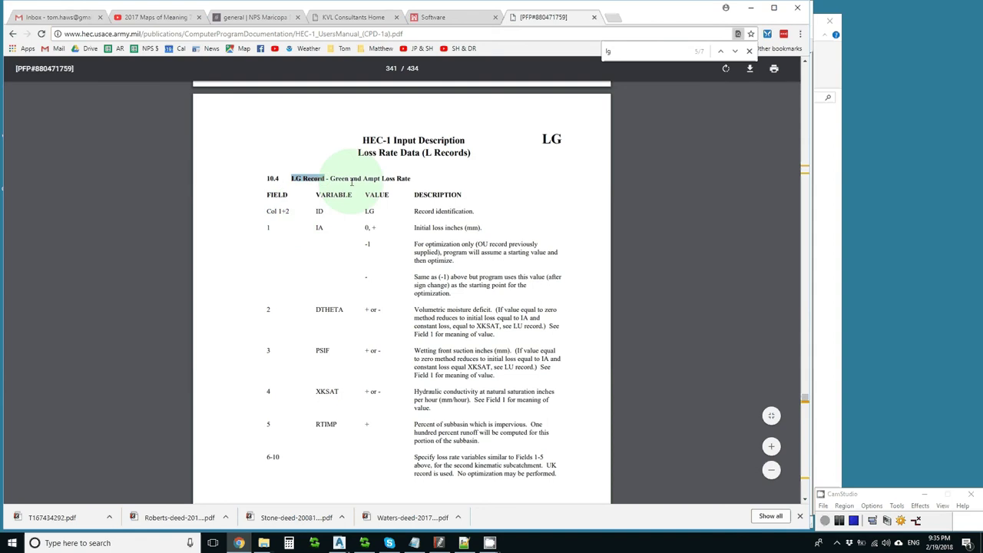
left_click_drag(330, 179, 412, 179)
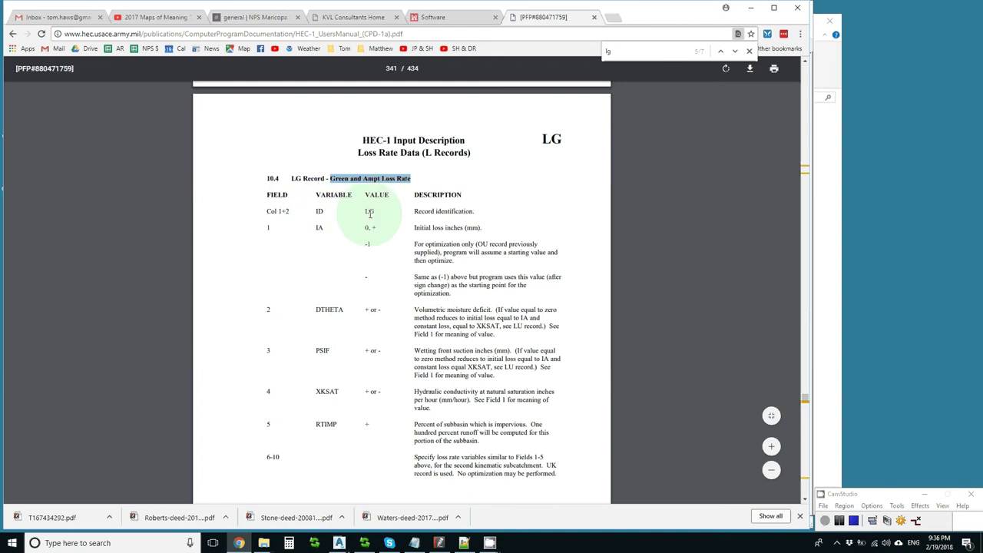
left_click(324, 212)
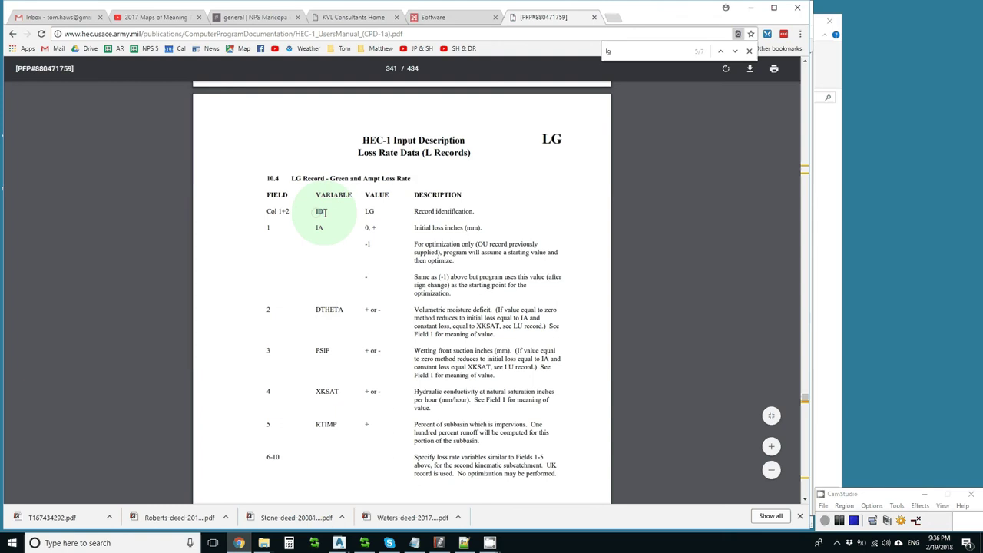
Step: Highlight the LG identifier, the IA variable and its allowed values 0, + in the table
double_click(372, 212)
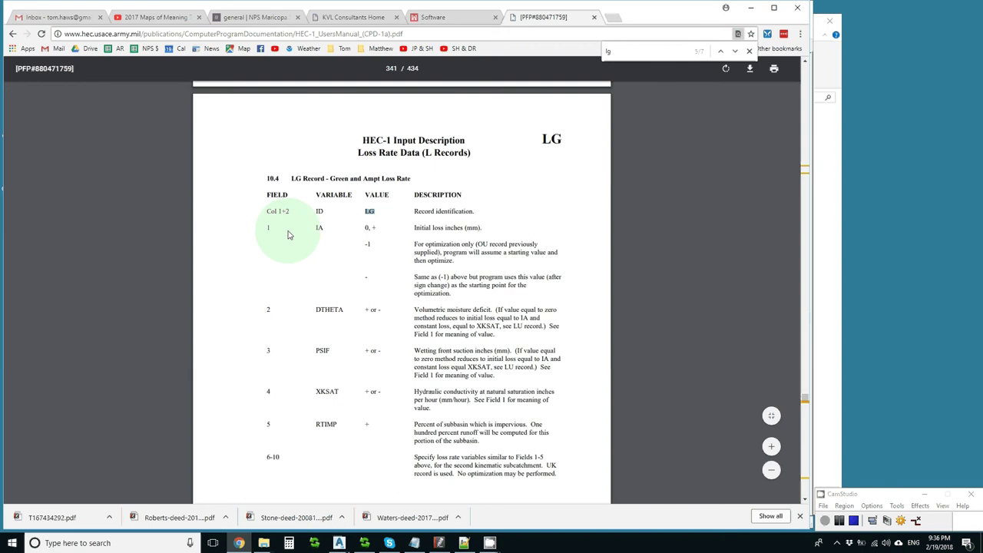
left_click(319, 229)
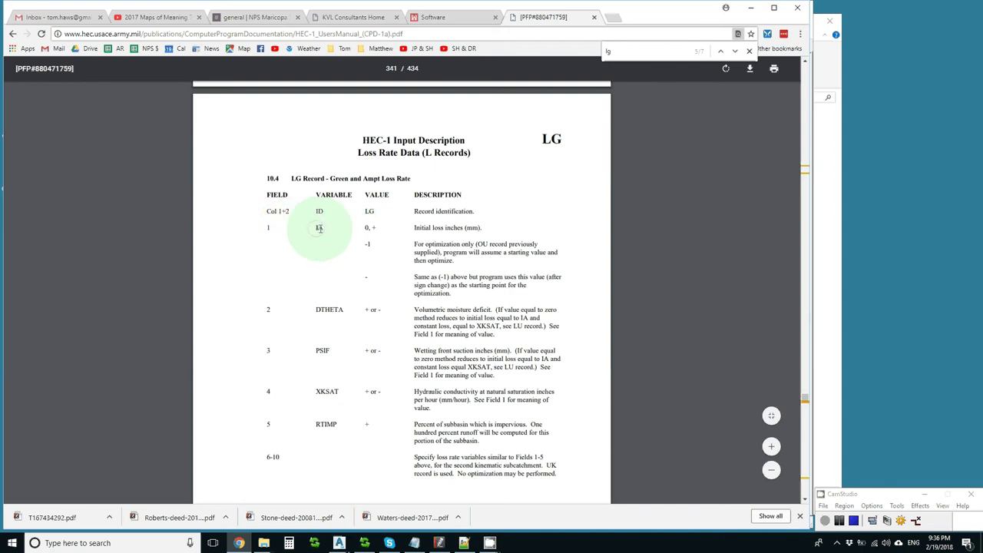
double_click(319, 228)
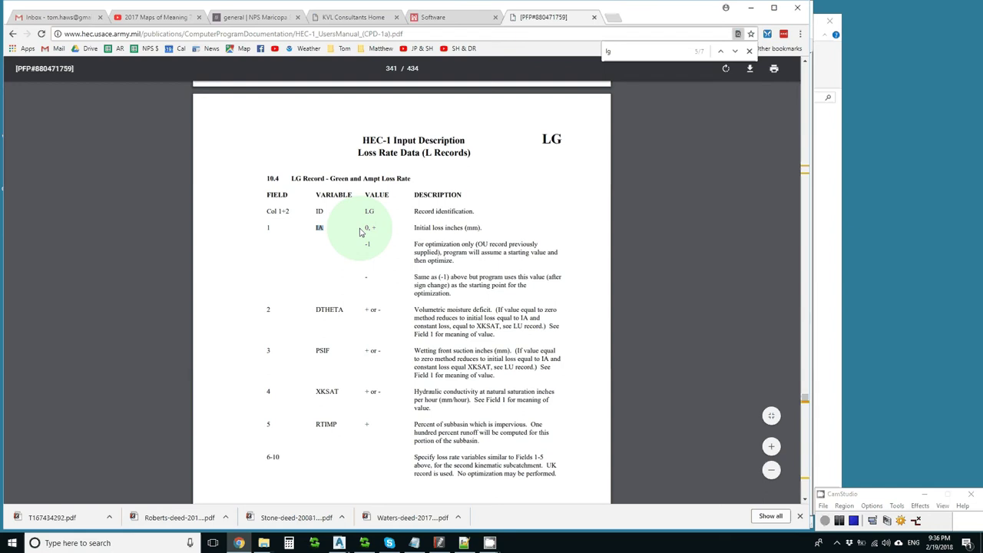
left_click(374, 227)
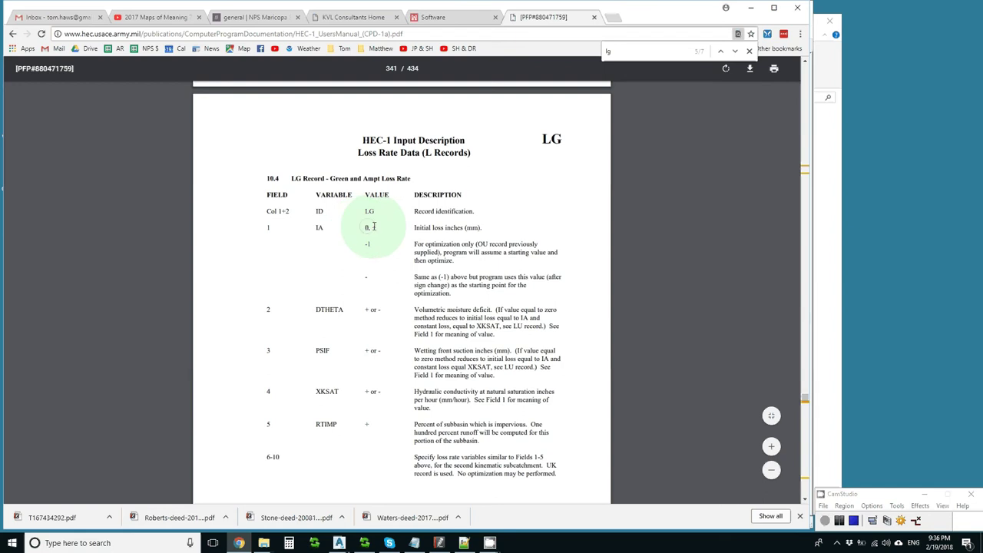
triple_click(375, 227)
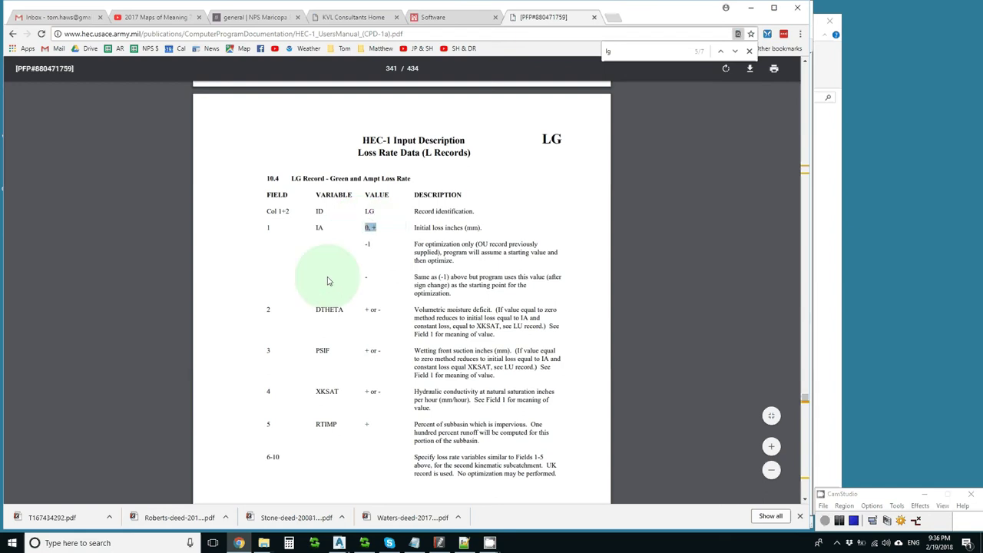
left_click(275, 309)
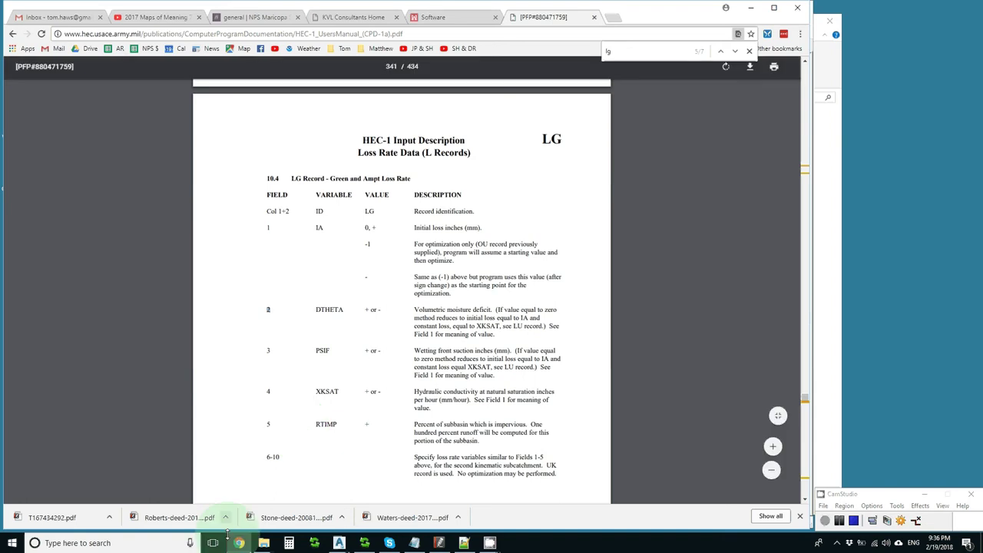
Step: Return to BORGERS.DAT in Notepad++ and mark the IA DTHETA heading on line 19
key("alt+Tab")
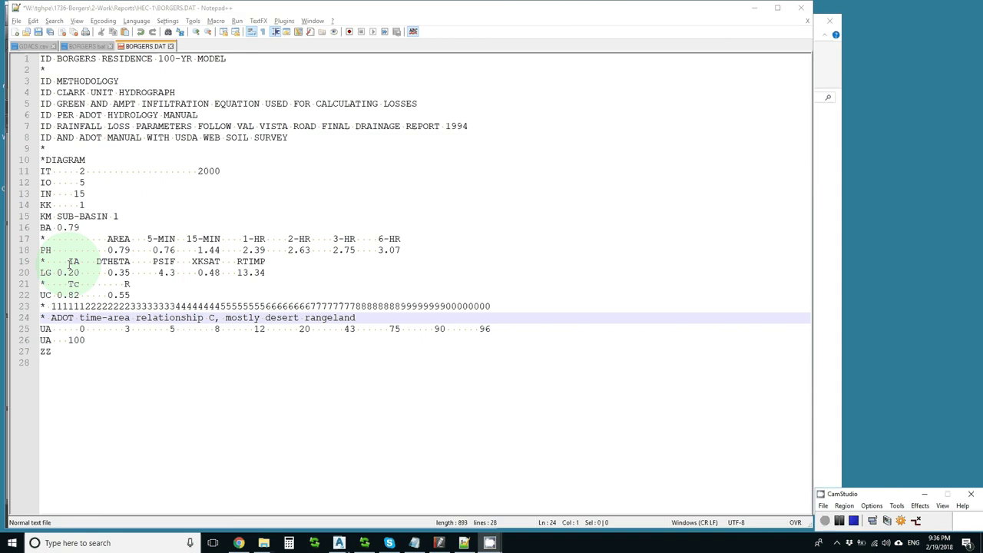
left_click(100, 262)
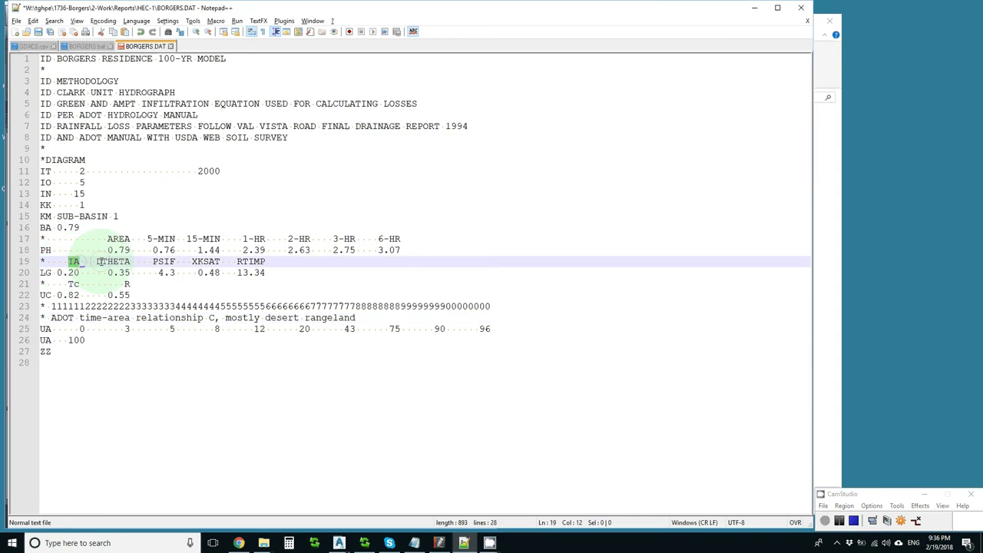
key("shift+Right")
key("shift+Right")
key("shift+Right")
key("shift+Right")
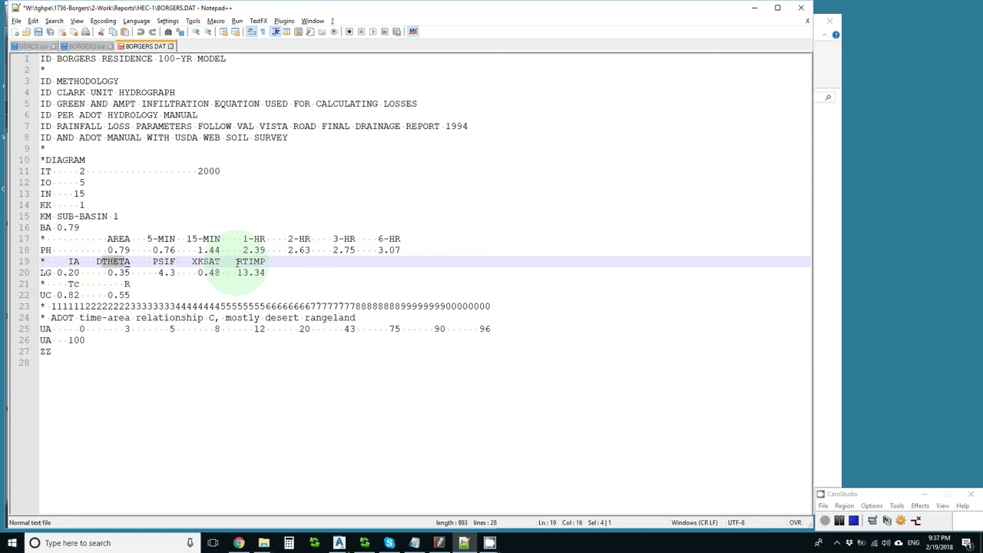
left_click(853, 521)
left_click(826, 522)
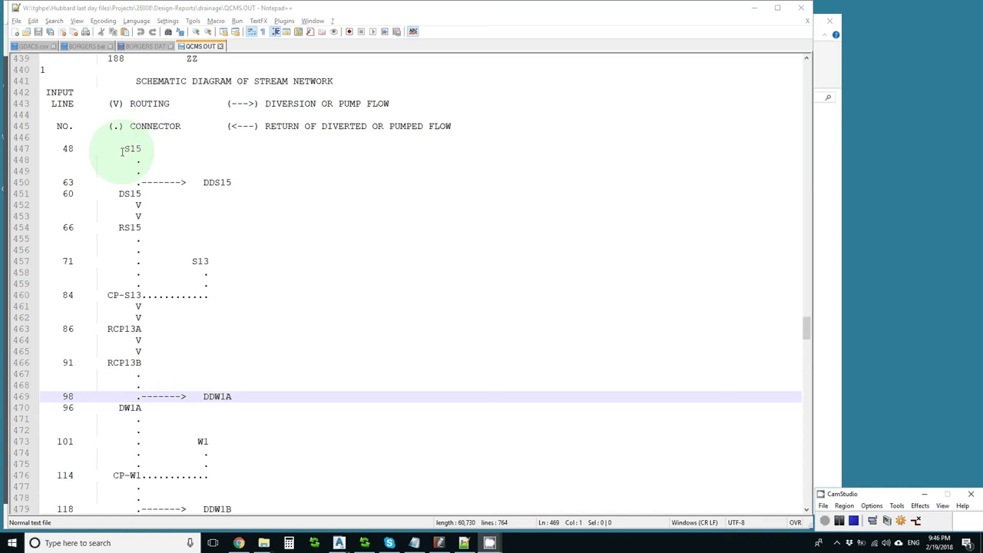
scroll(122, 151, "down", 1)
scroll(135, 149, "down", 1)
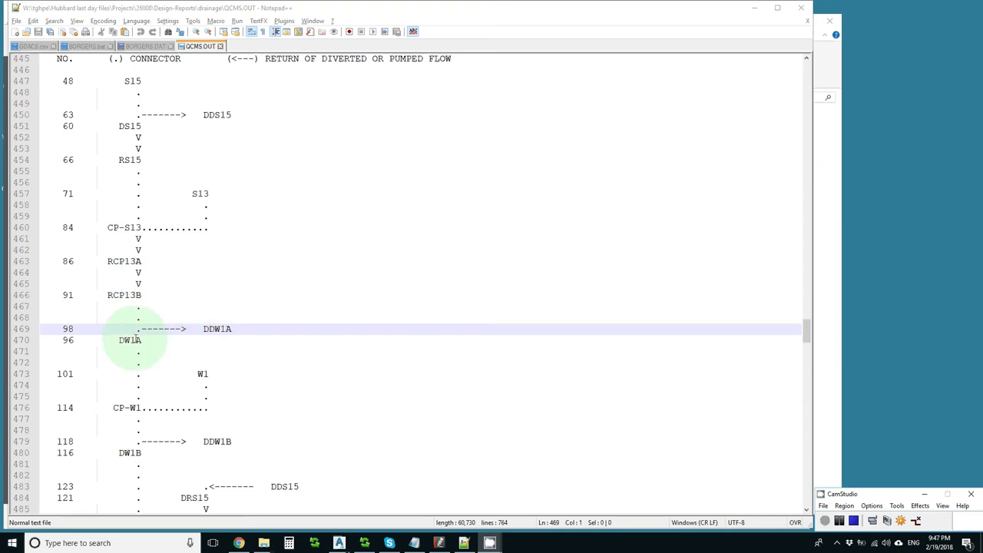
scroll(142, 228, "down", 4)
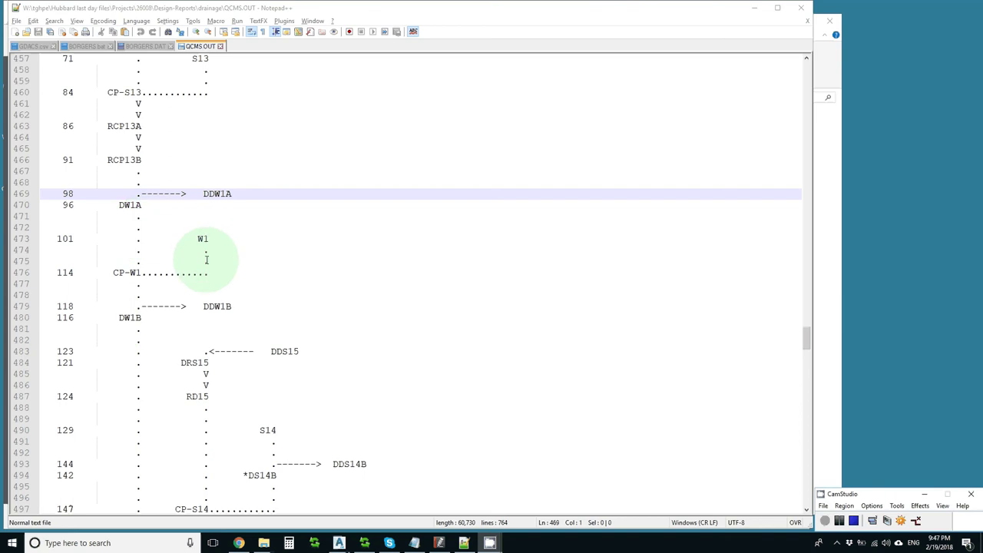
scroll(132, 274, "down", 2)
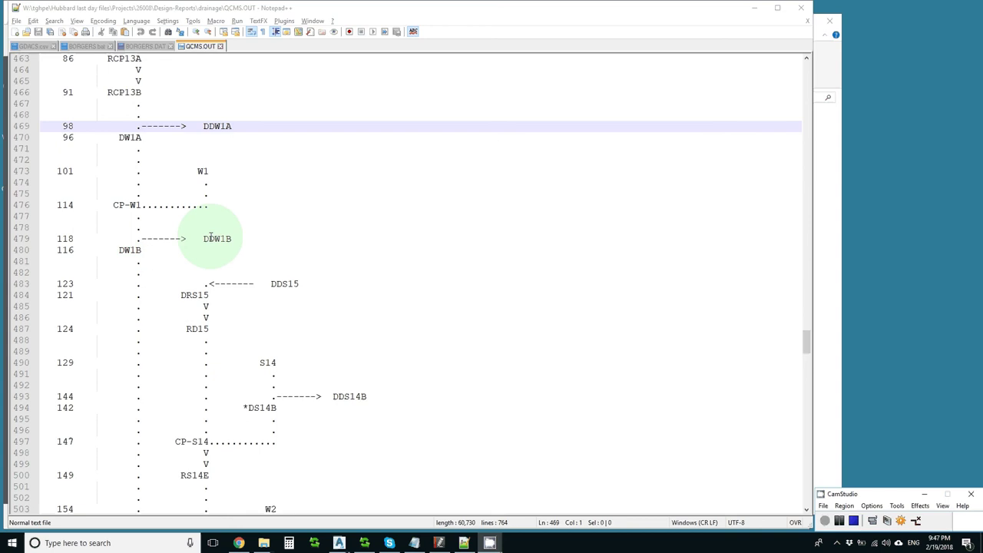
scroll(139, 245, "down", 1)
scroll(139, 244, "down", 2)
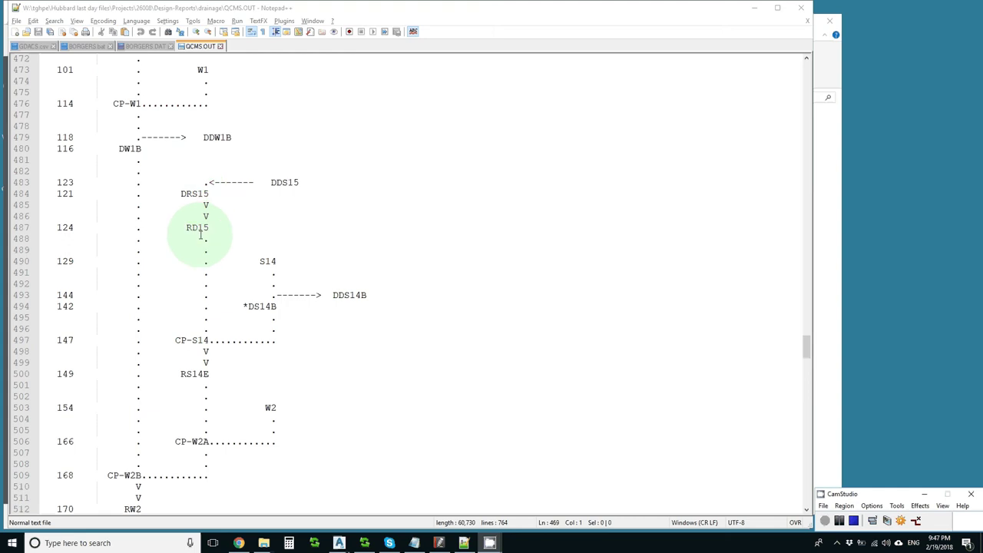
left_click(183, 195)
double_click(191, 198)
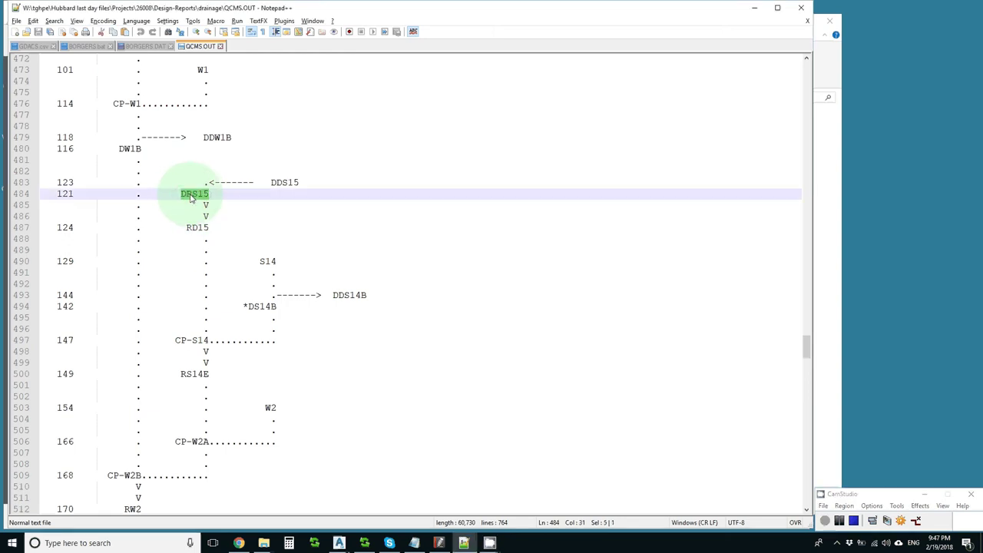
left_click(185, 195)
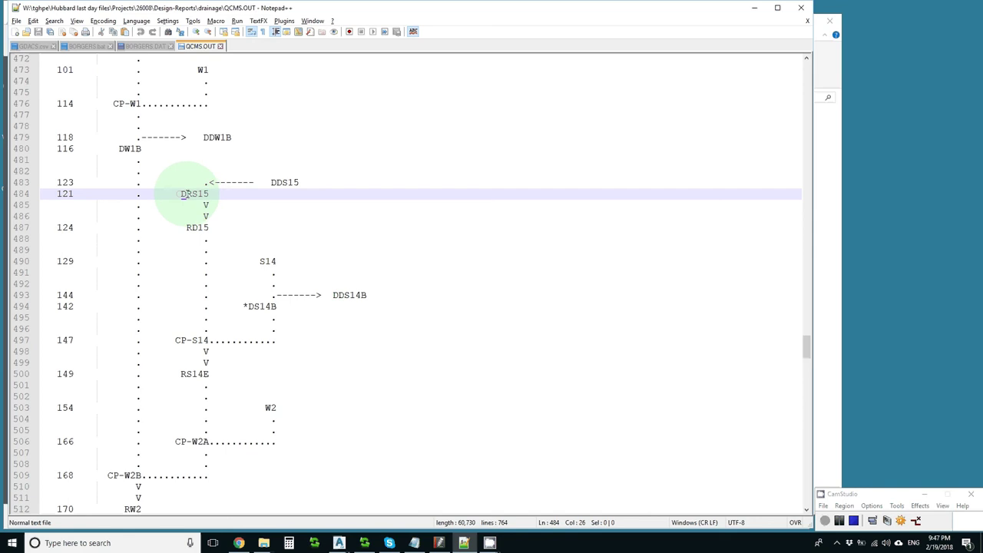
left_click_drag(185, 195, 204, 138)
scroll(194, 245, "up", 2)
left_click(195, 245)
scroll(200, 250, "down", 1)
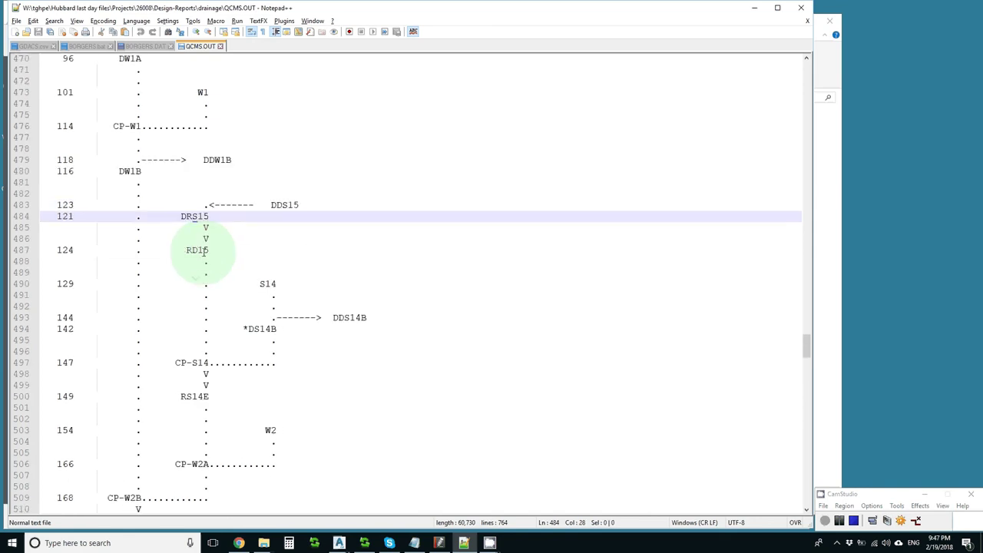
scroll(196, 253, "down", 2)
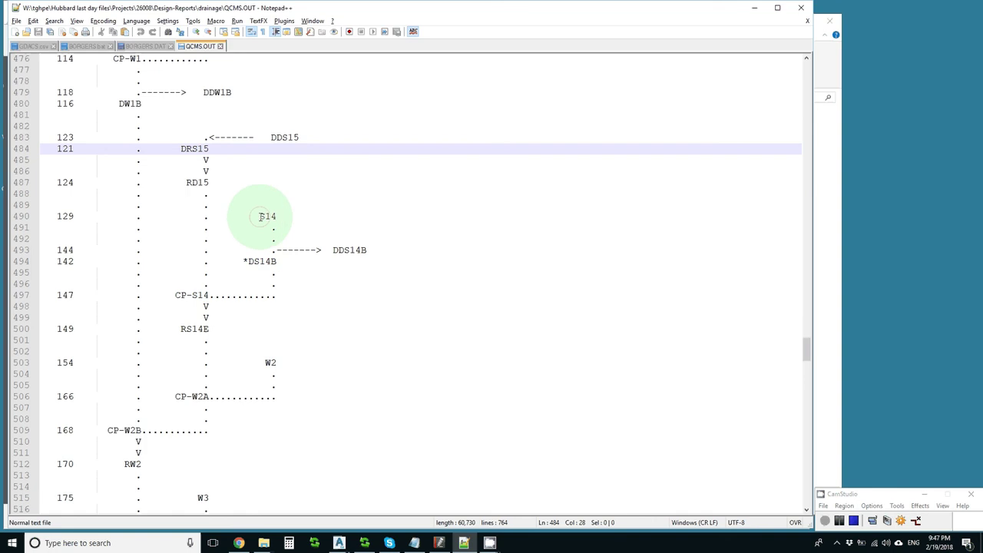
double_click(261, 217)
left_click(198, 296)
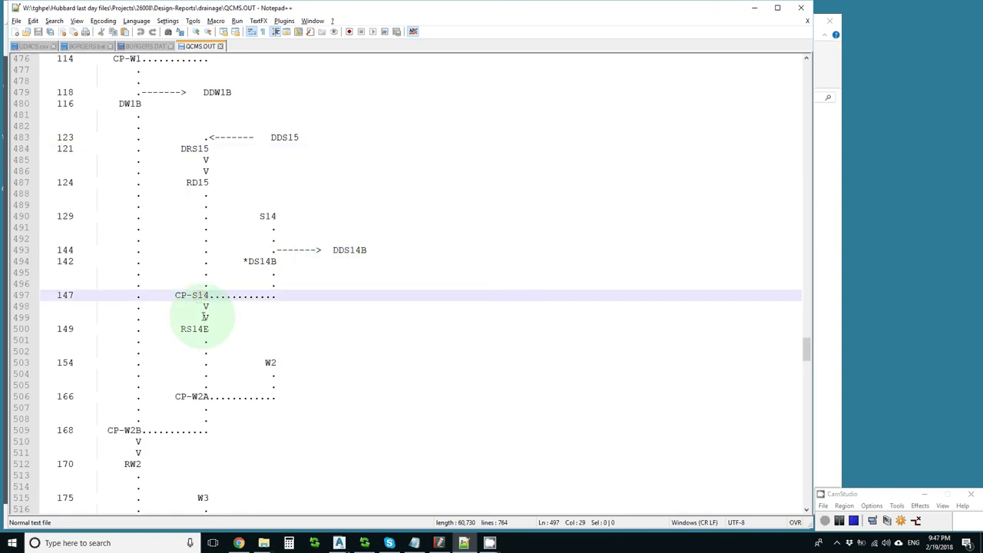
scroll(205, 317, "down", 3)
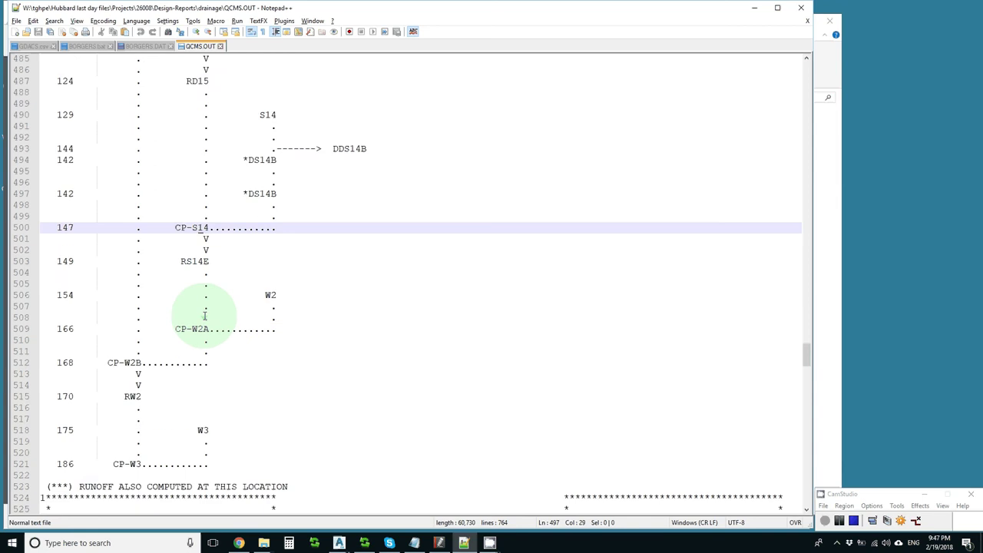
Step: Scroll the QCMS.OUT stream diagram and mark the junction below CP-W2A and its left flow line
scroll(205, 317, "down", 5)
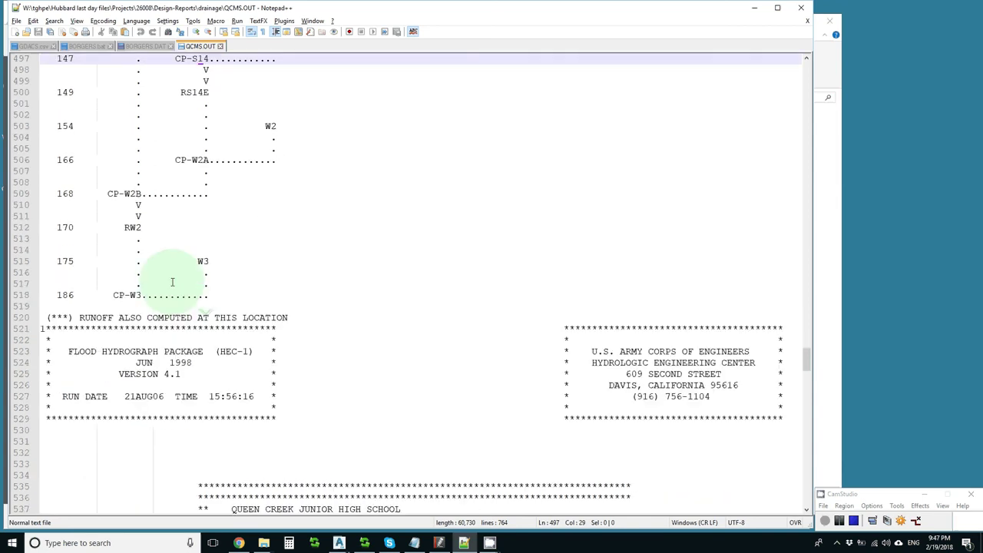
scroll(172, 282, "up", 6)
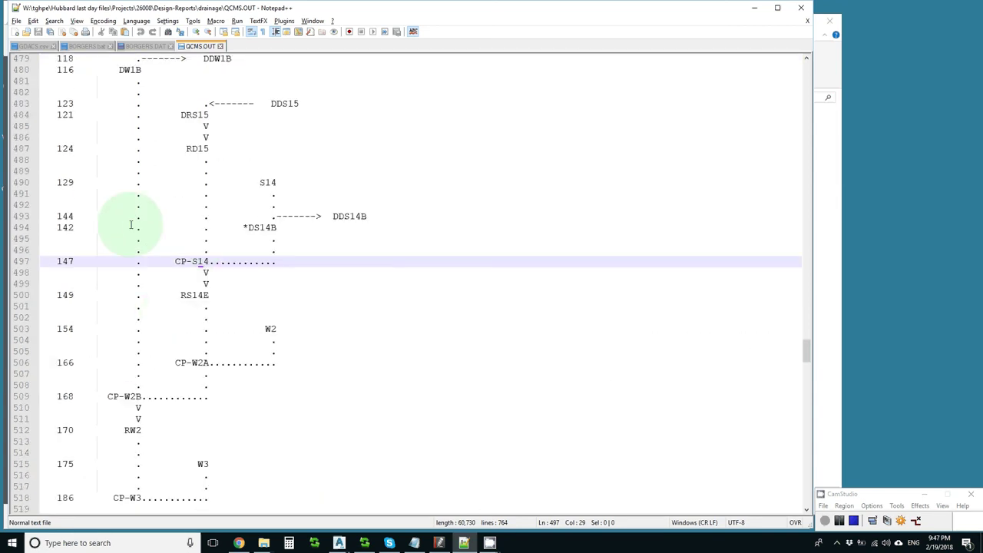
scroll(216, 295, "down", 2)
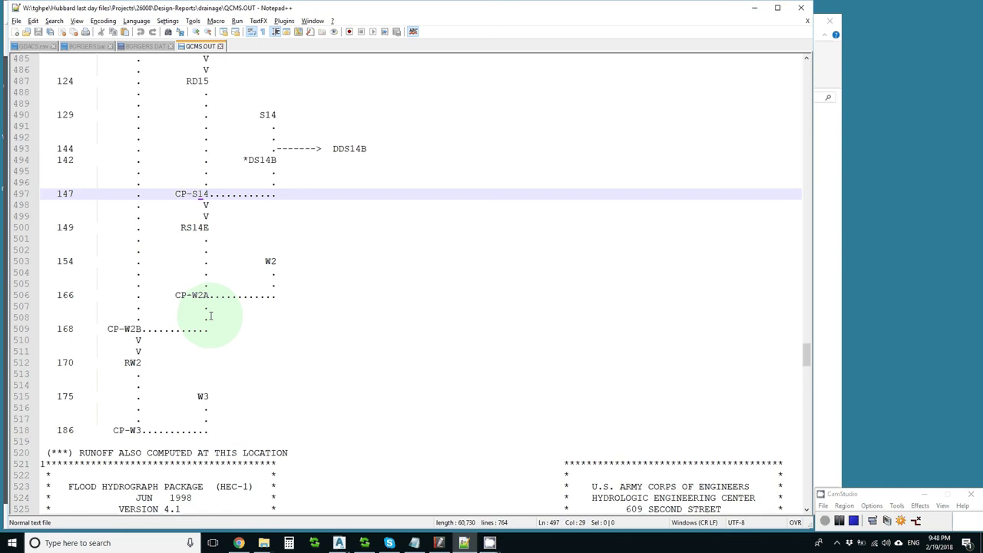
double_click(205, 310)
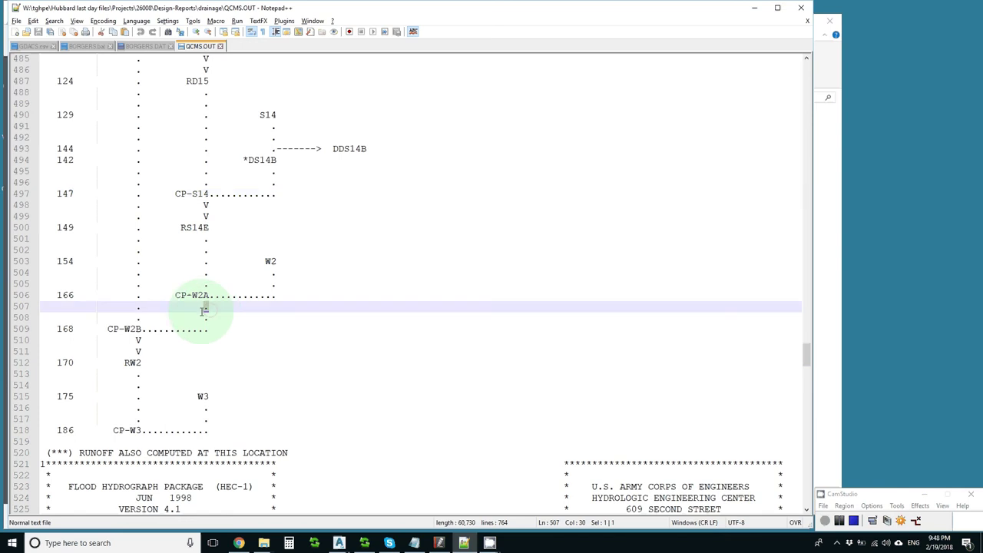
left_click_drag(148, 309, 136, 309)
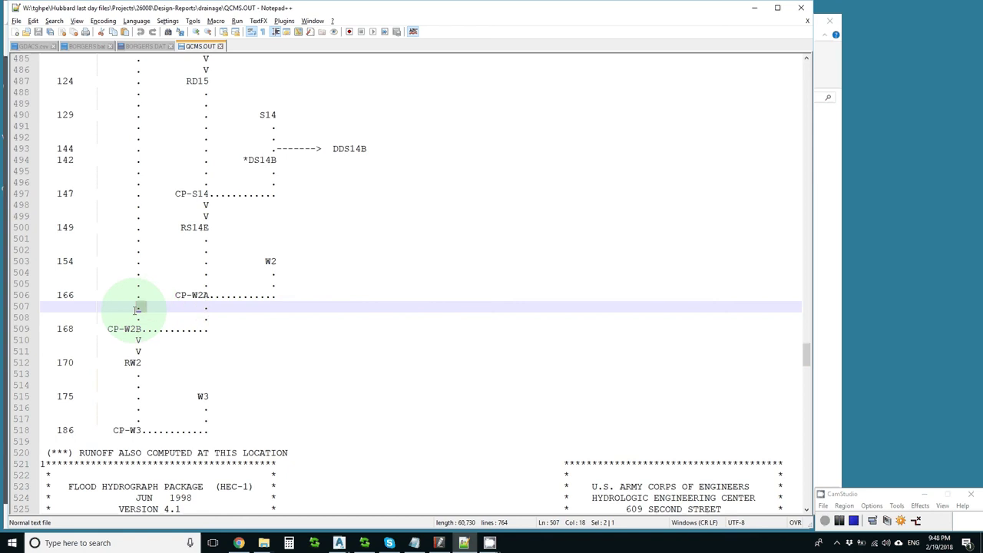
scroll(136, 310, "down", 1)
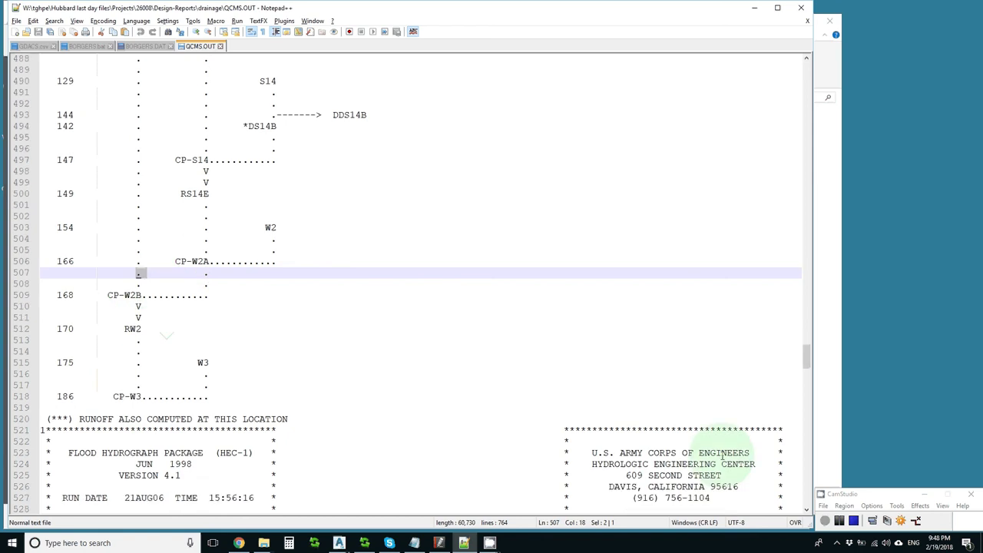
Step: Scroll further through QCMS.OUT, then jump back to its top with Ctrl+Home to review the run header
left_click(826, 522)
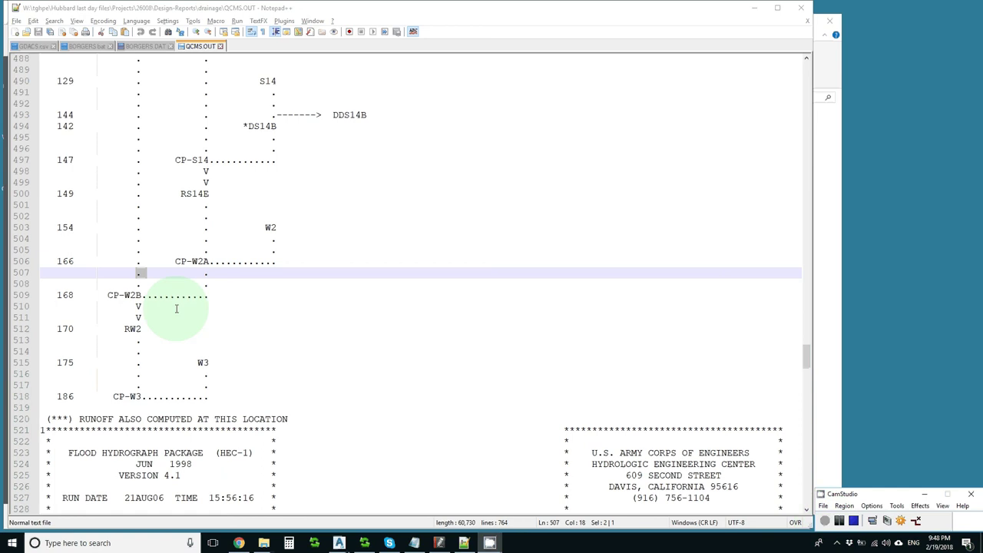
scroll(176, 308, "down", 5)
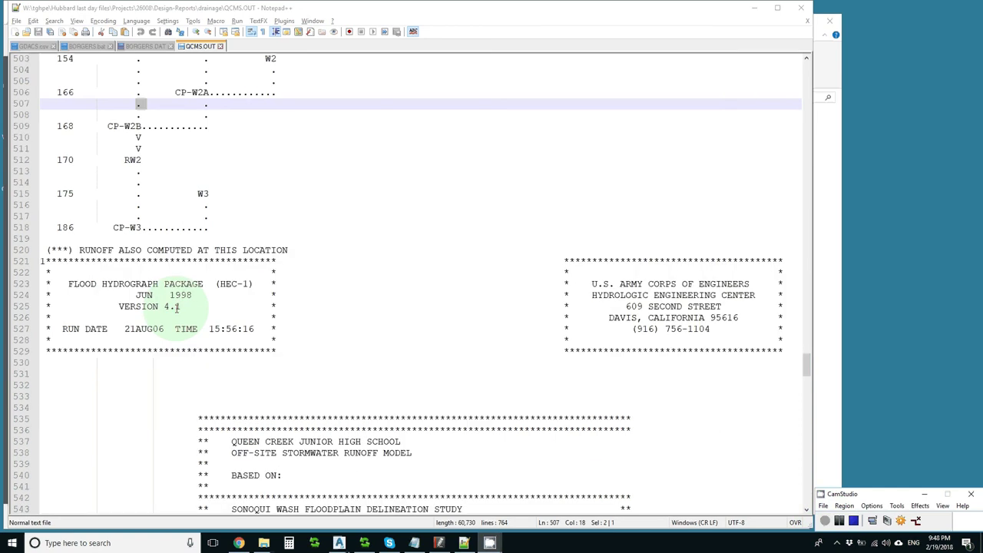
scroll(175, 308, "up", 1)
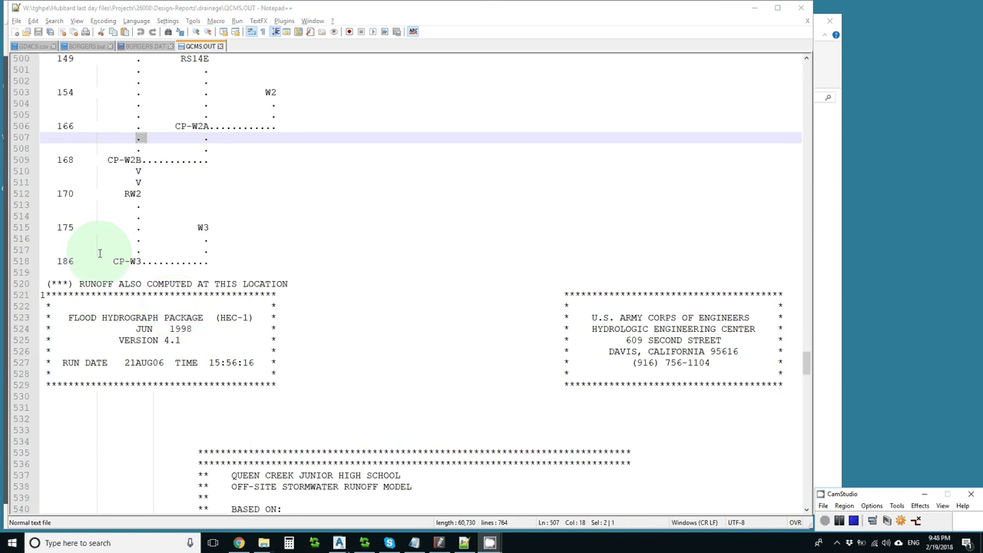
key("ctrl+Home")
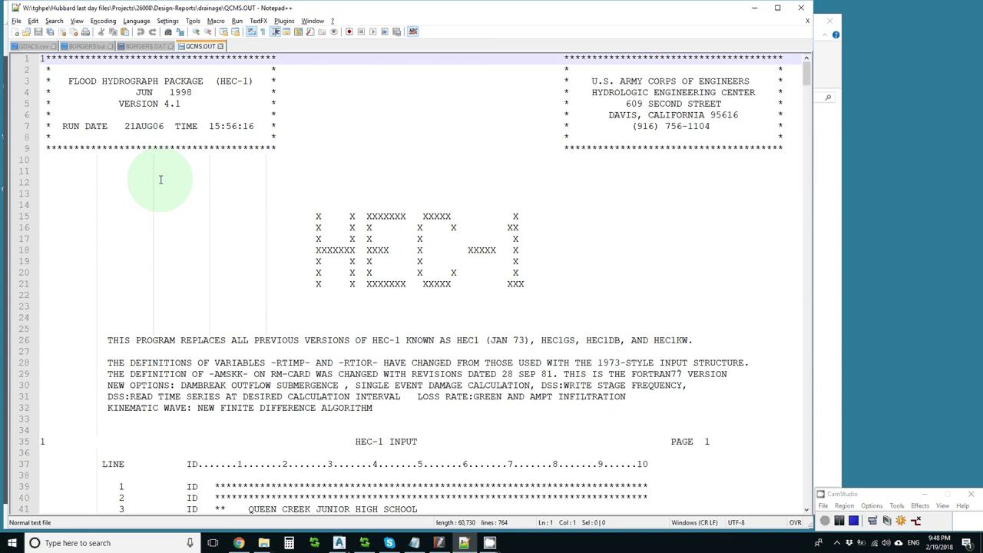
scroll(160, 179, "down", 5)
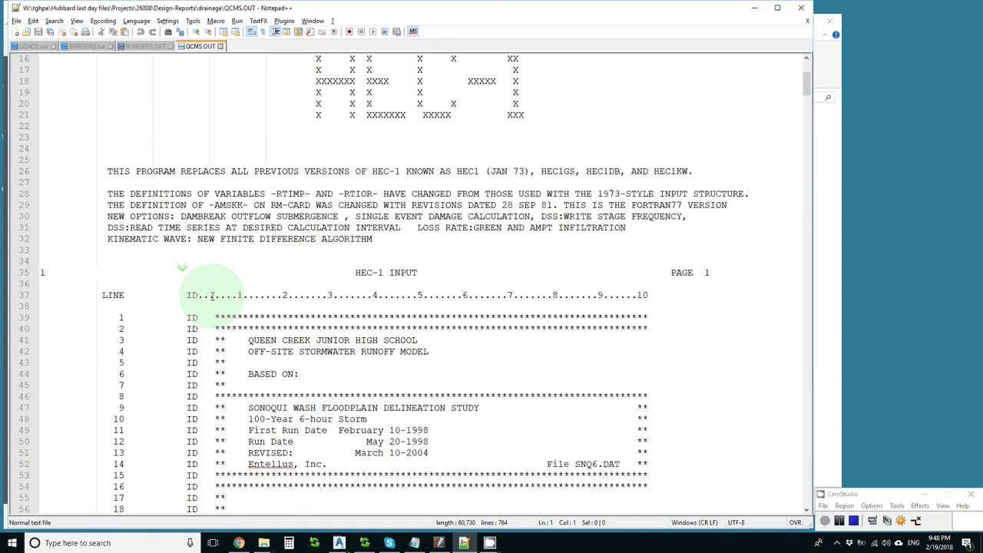
scroll(212, 296, "down", 20)
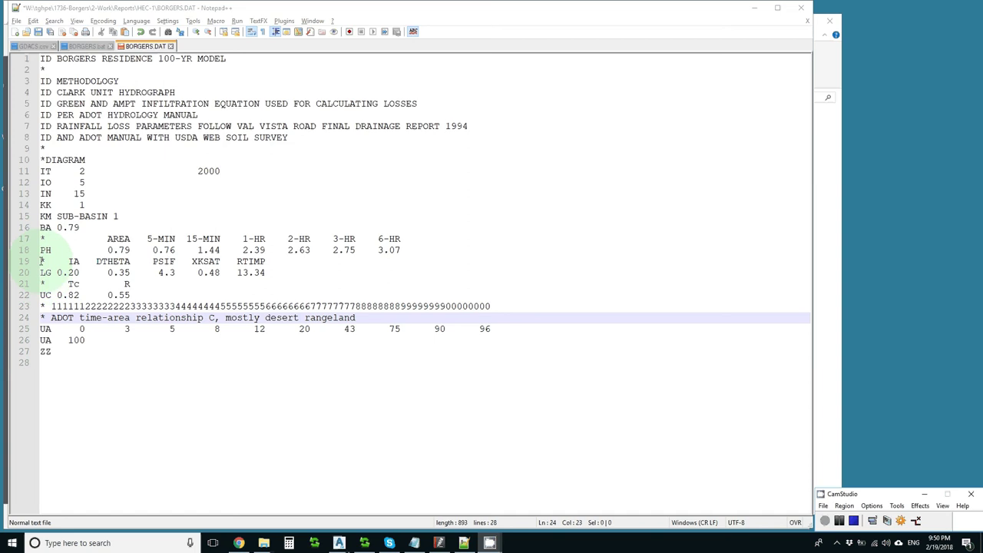
Step: Delete the IA DTHETA and Tc R comment header lines above the LG and UC records
mouse_move(41, 261)
left_mouse_down()
mouse_move(38, 295)
mouse_move(34, 279)
left_mouse_up()
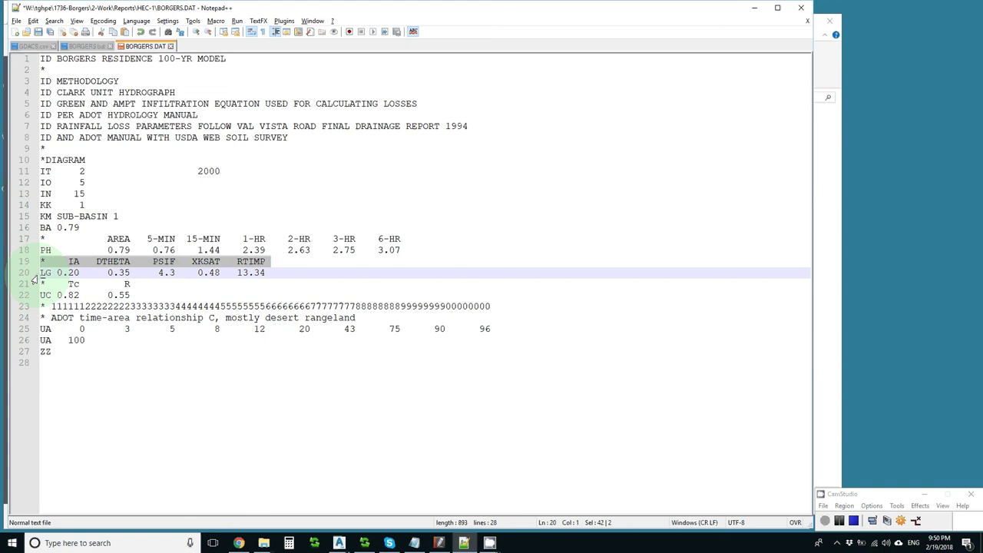
key("Delete")
left_click(35, 278)
key("Delete")
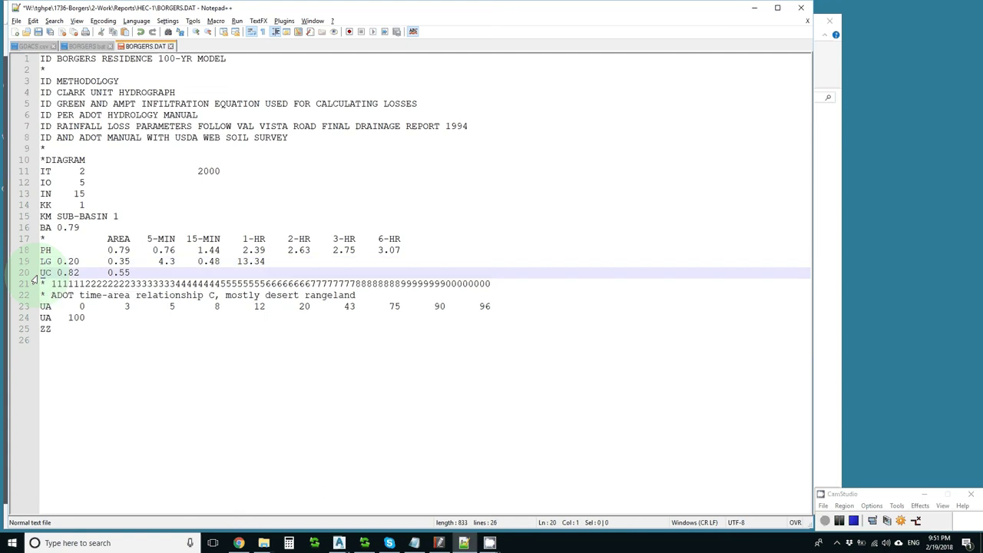
Step: Clear the Green-Ampt values from the LG and UC lines, leaving bare L and U codes
key("Up")
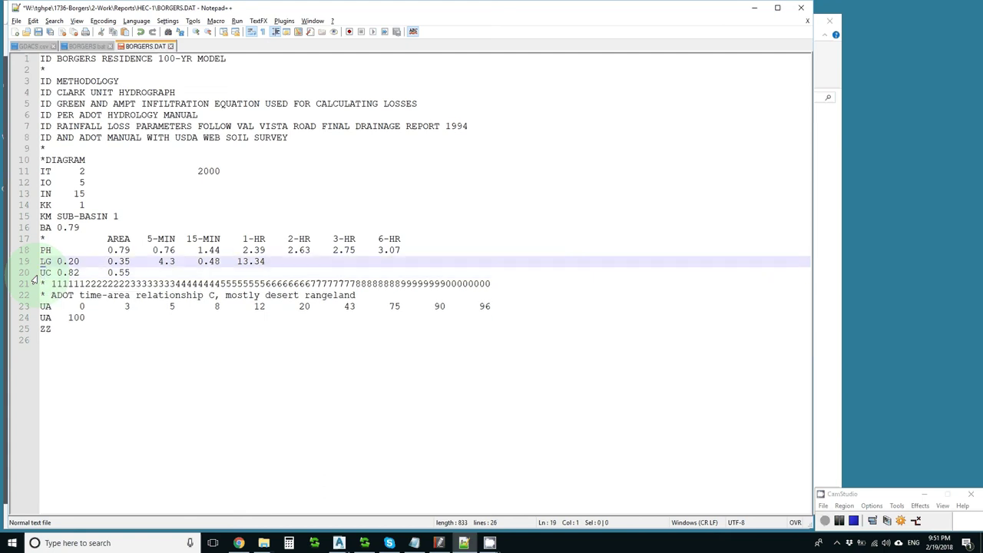
key("Down")
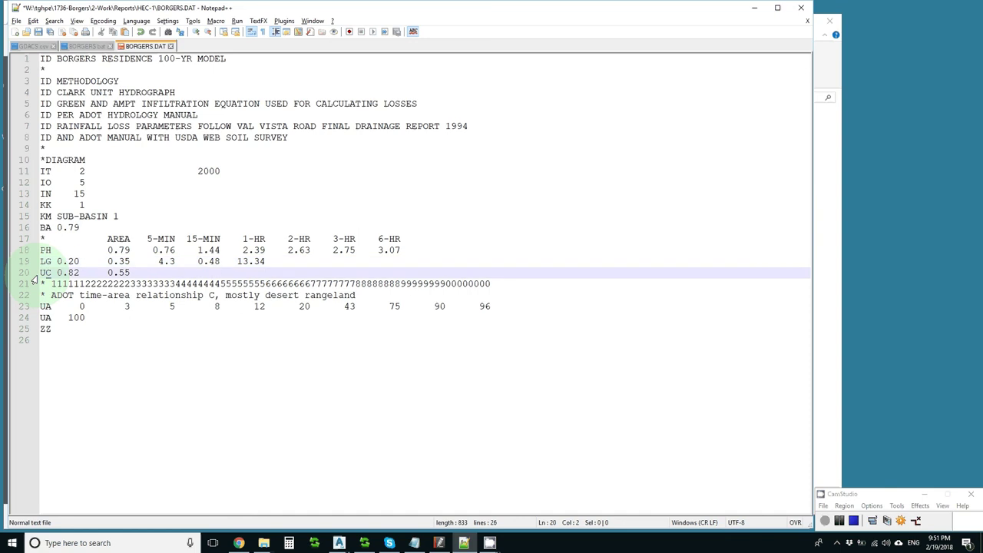
key("Up")
key("shift+End")
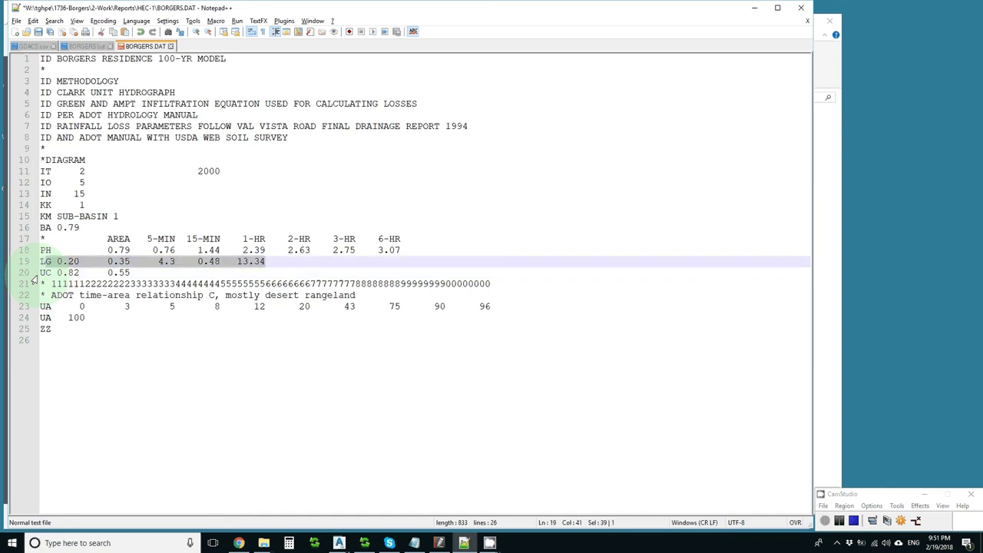
key("Delete")
key("Down")
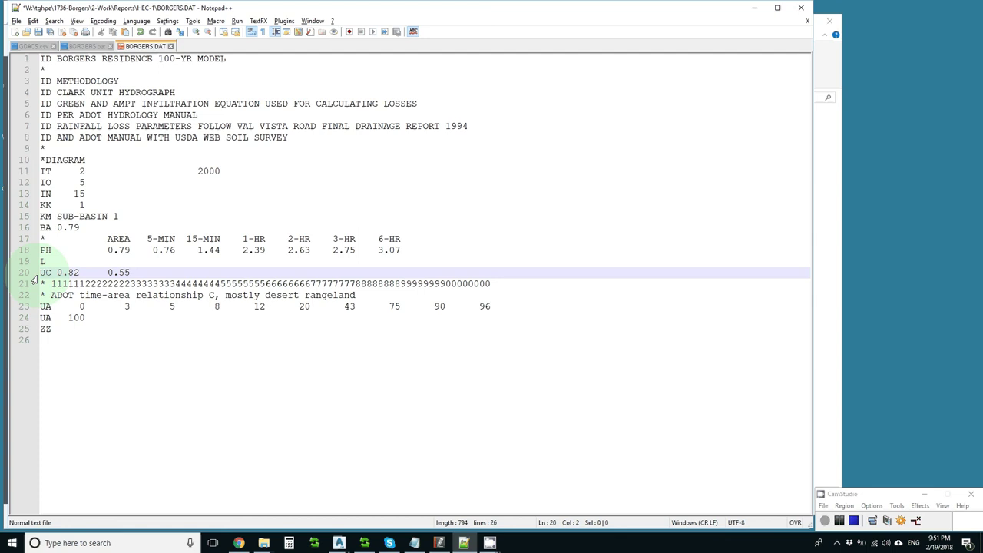
key("shift+End")
key("Delete")
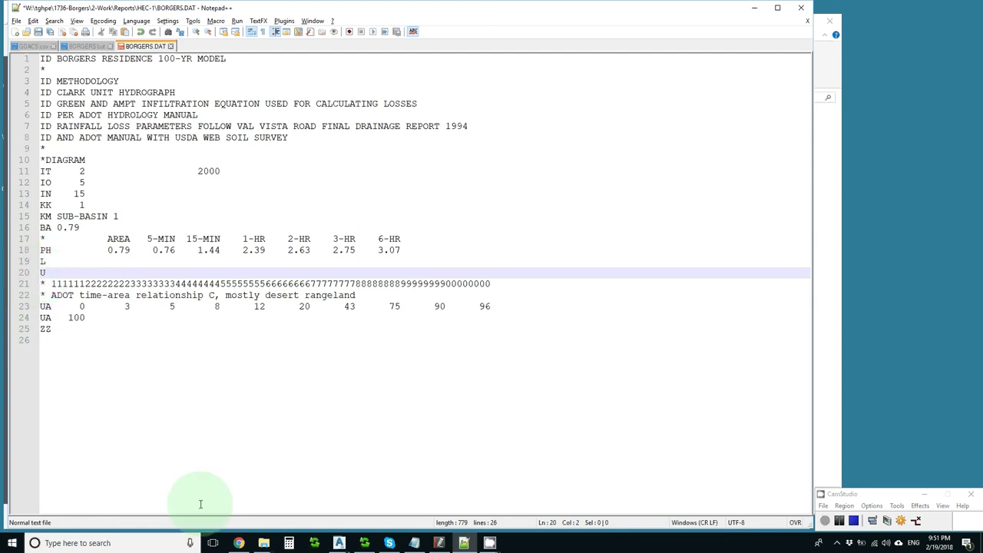
key("alt+Tab")
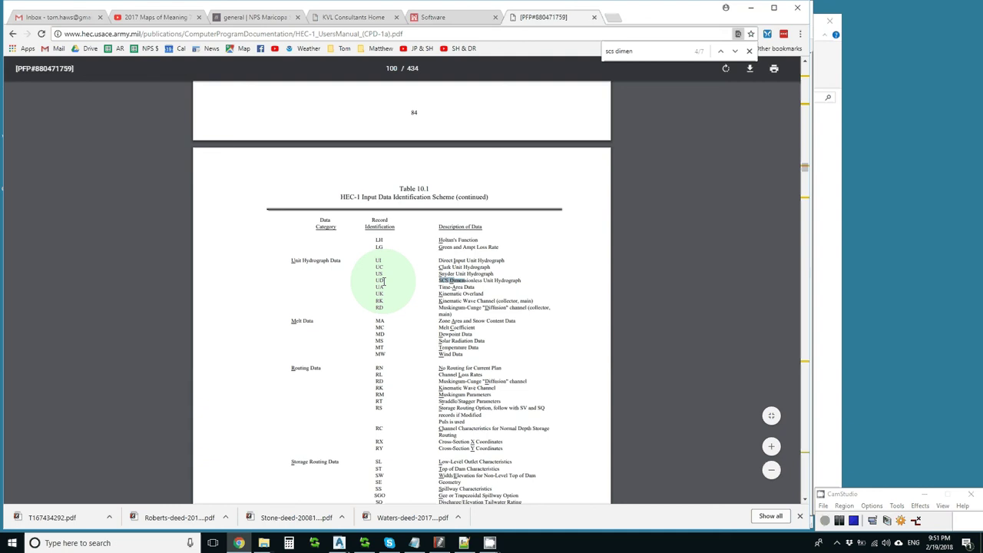
Step: Search the HEC-1 manual PDF for 'ud record' and scroll to section 16.5 on page 392
key("ctrl+f")
type("ud record")
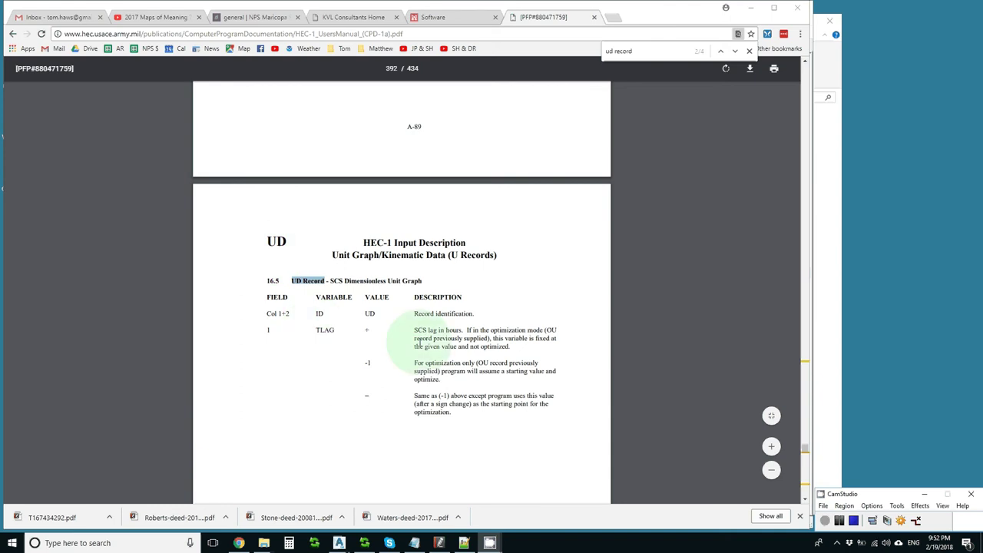
scroll(423, 432, "down", 1)
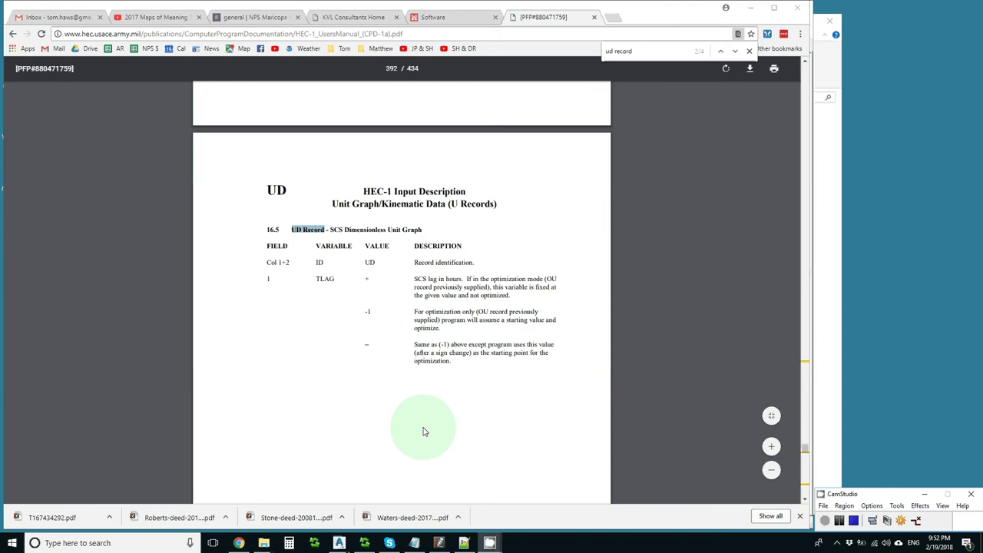
Step: Make line 20 a UD record with TLAG 0.5, checking the manual's UD description
left_click(463, 544)
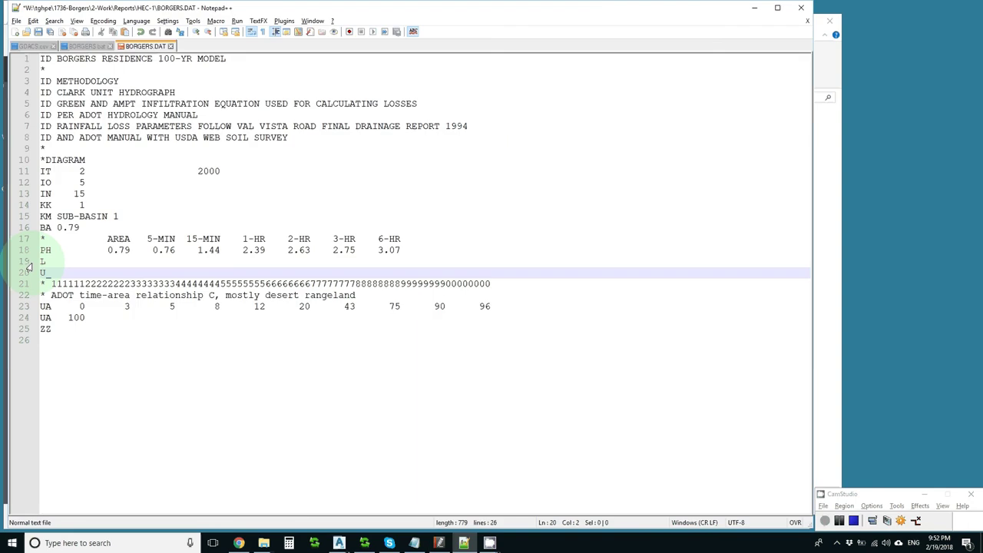
type("D")
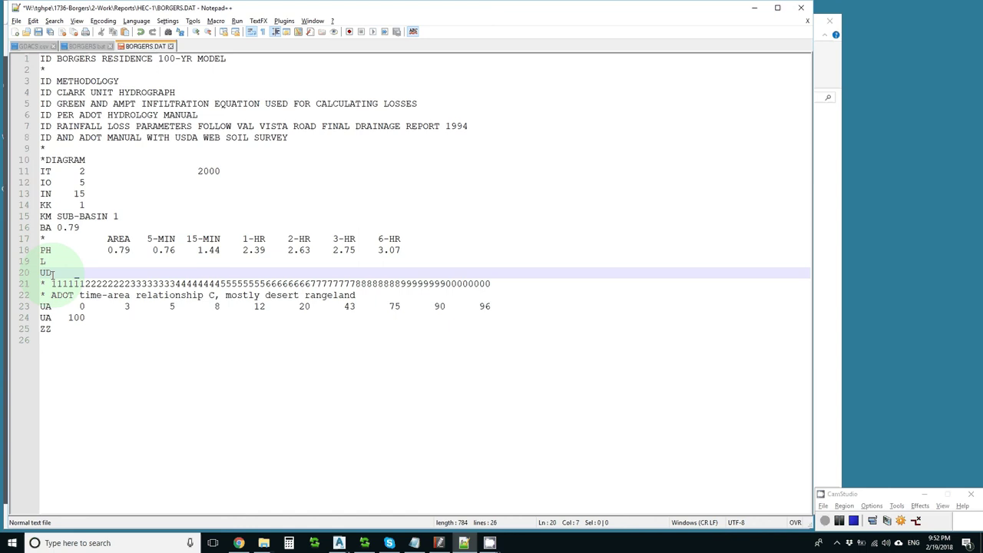
key("alt+Tab")
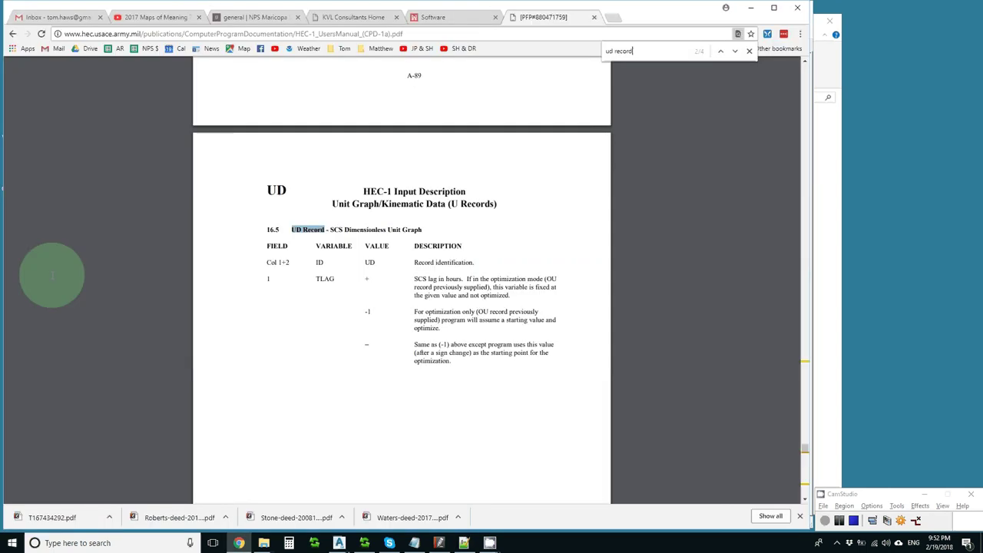
key("alt+Tab")
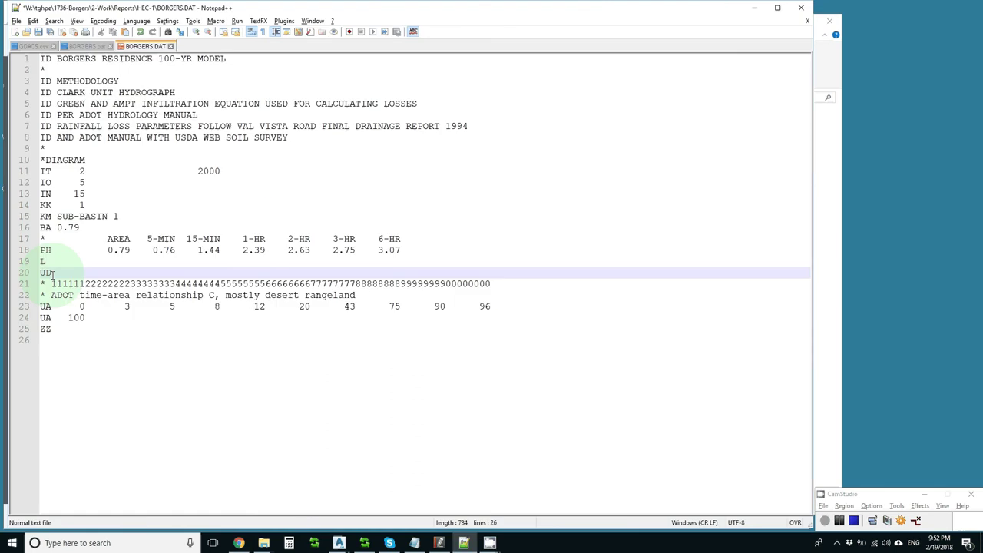
type("0.5")
Step: Locate the LS Record's STRTL, CRVNBR and RTIMP field table in the HEC-1 manual
left_click(48, 262)
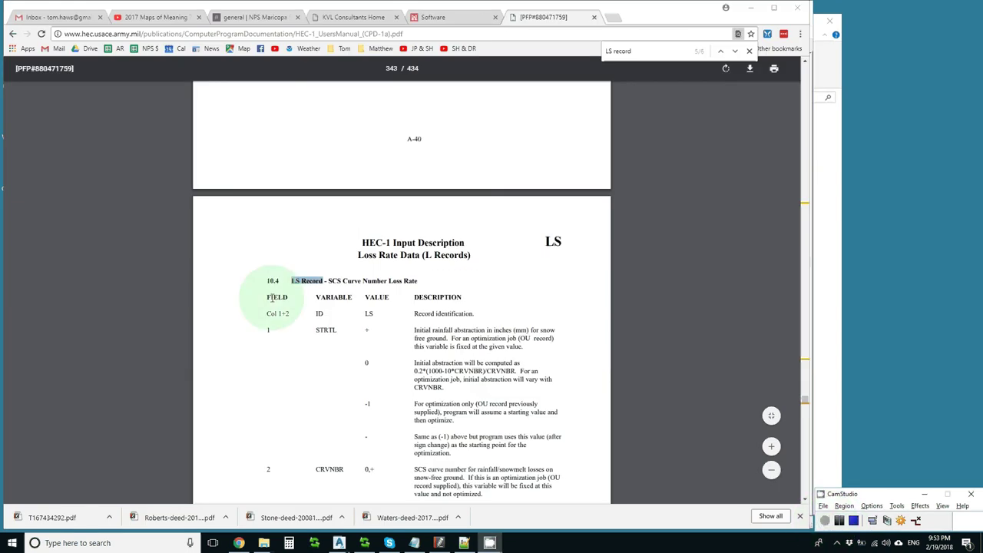
scroll(281, 367, "down", 1)
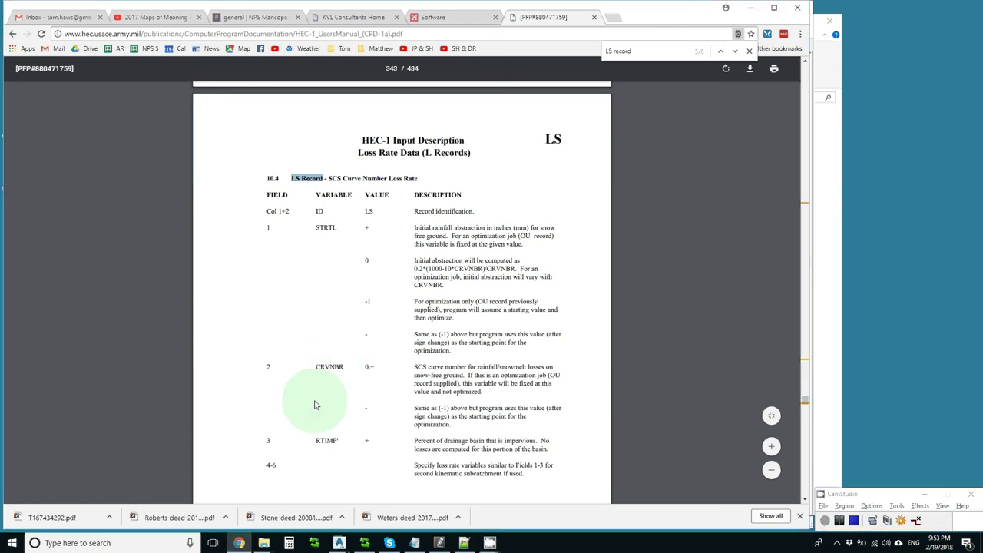
Step: Enter the LS loss values 0.1 (STRTL) and 78 (CRVNBR) in BORGERS.DAT
key("alt+Tab")
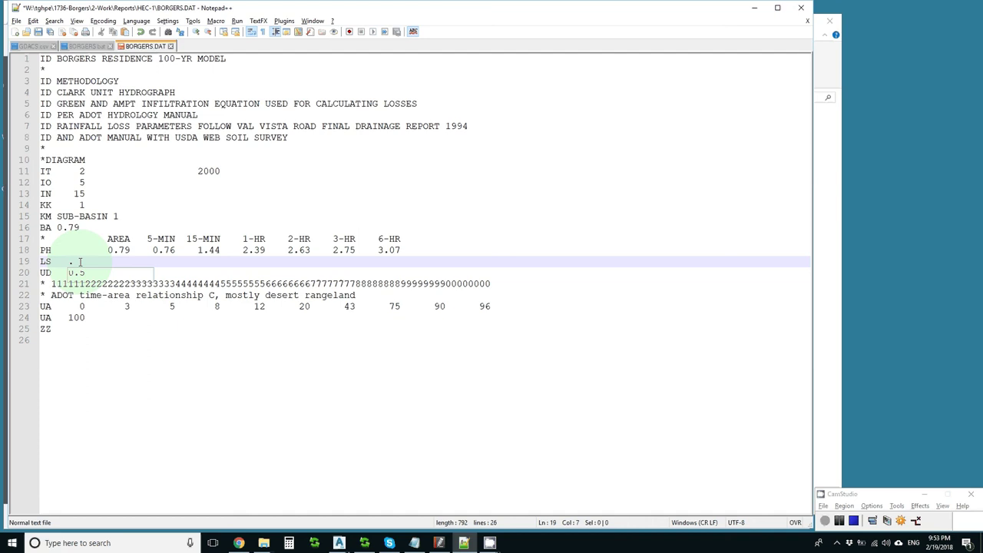
type("0.1      78       5")
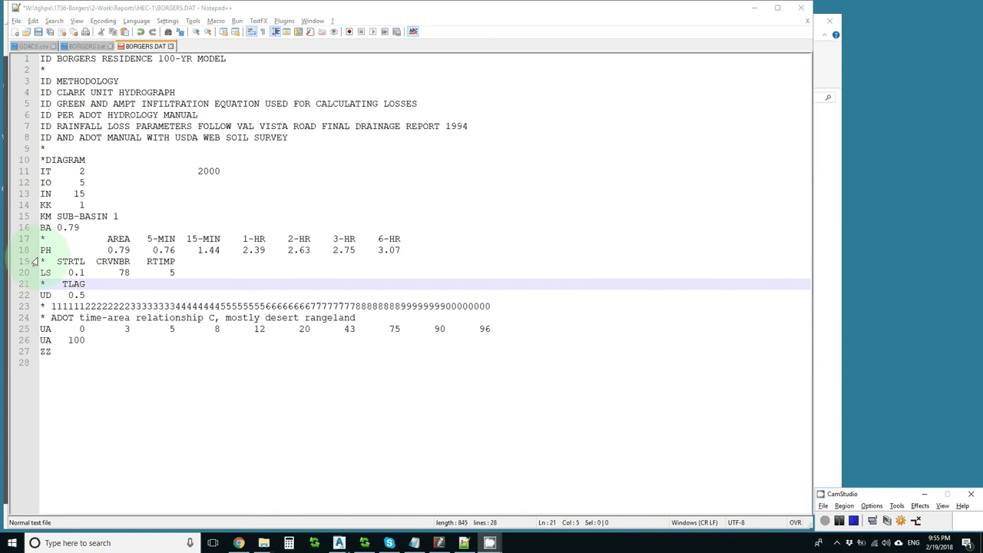
Step: Save BORGERS.DAT with its LS 0.1, 78, 5 and UD 0.5 records, then show File Explorer windows
left_click_drag(34, 262, 36, 306)
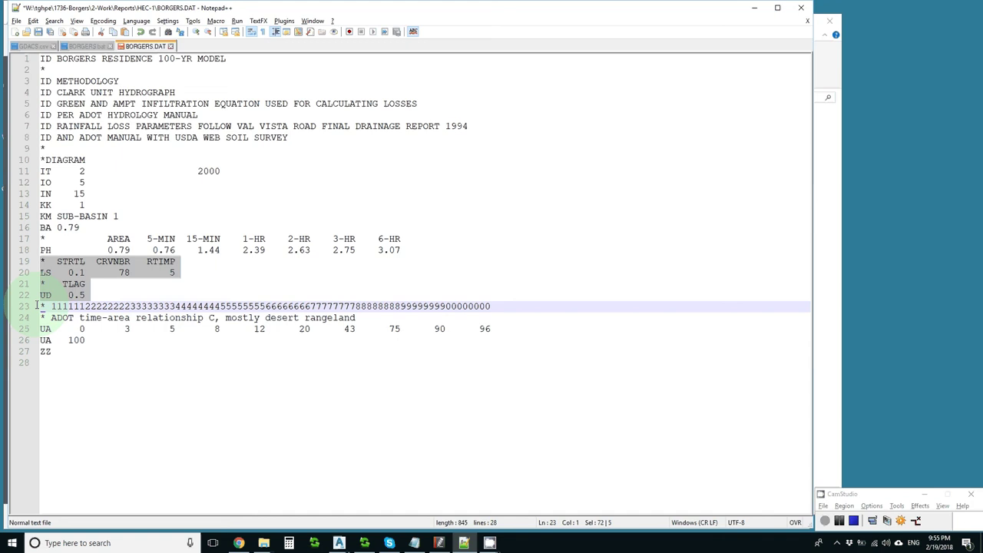
left_click(80, 264)
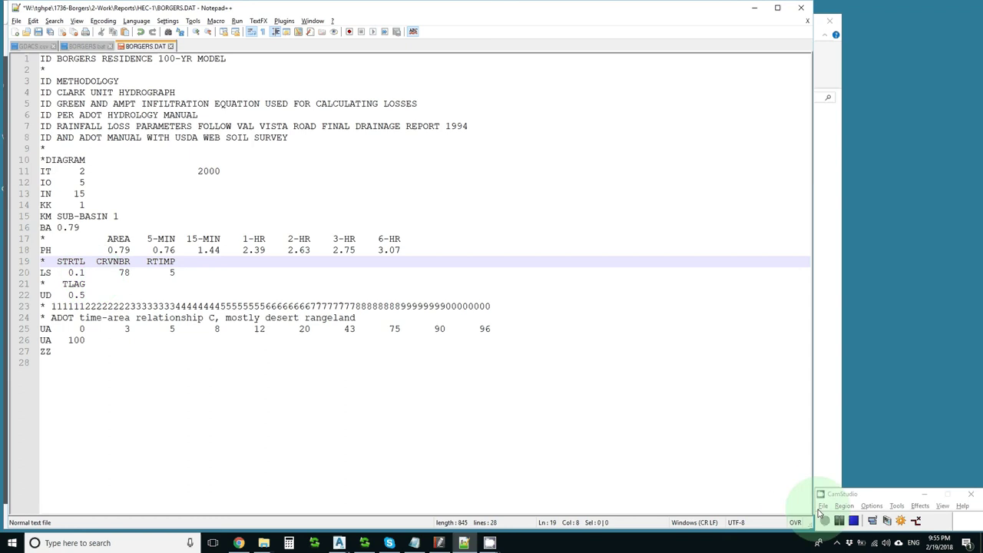
left_click(821, 513)
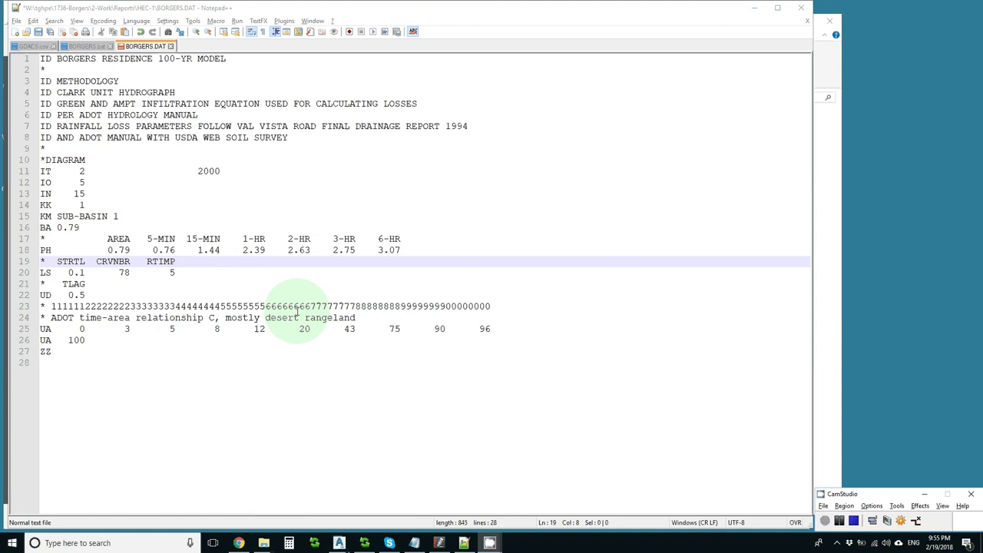
key("F9")
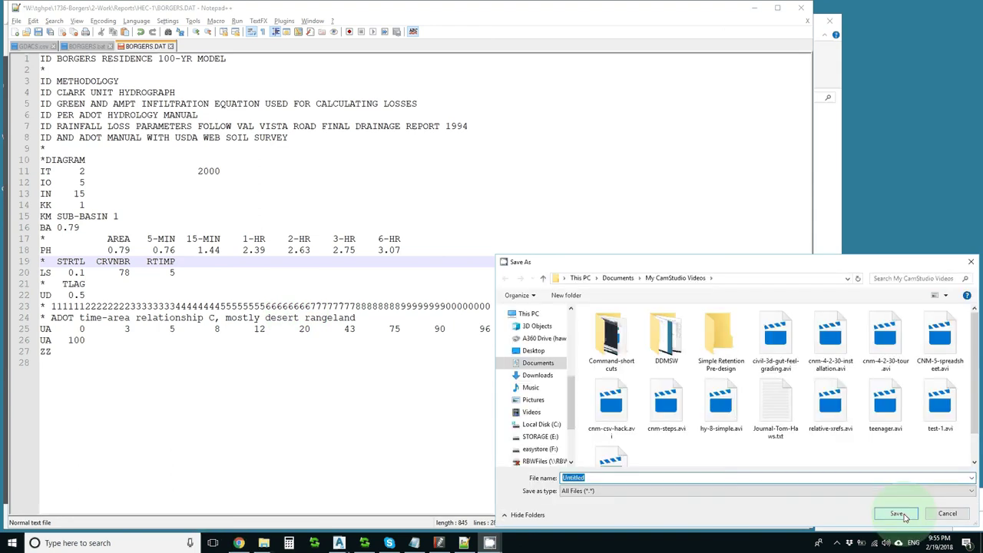
left_click(897, 514)
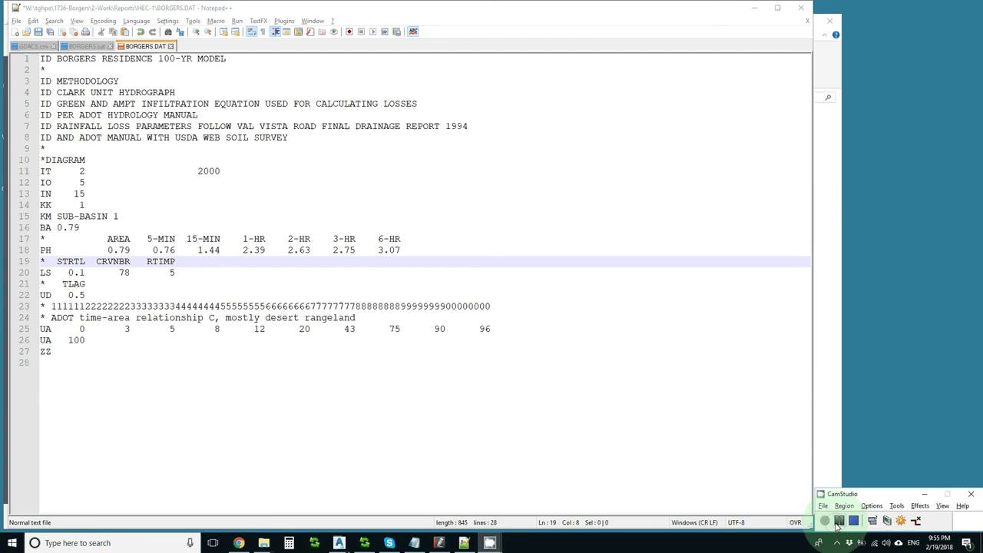
key("Down")
key("Down")
key("Down")
key("Down")
key("Down")
key("Down")
key("Down")
key("Down")
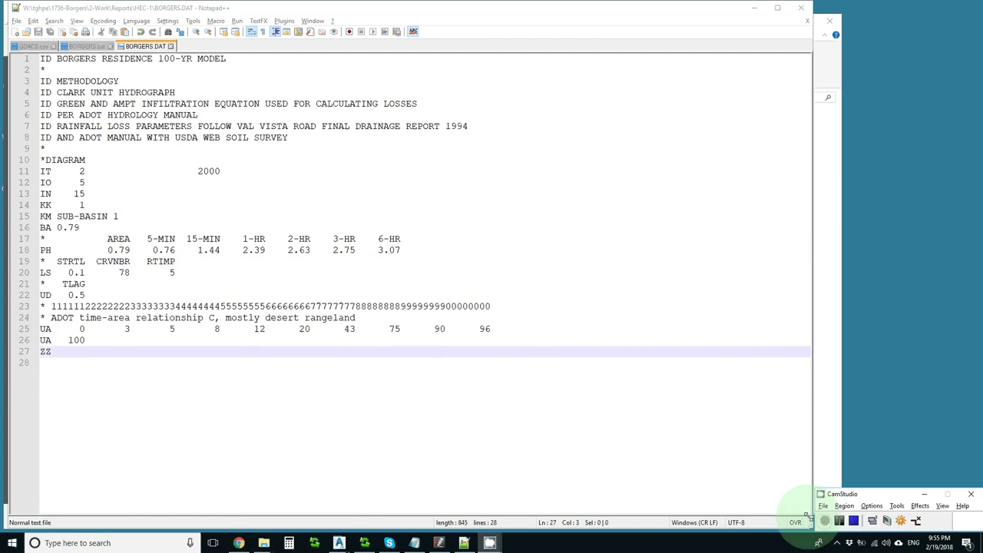
left_click(271, 543)
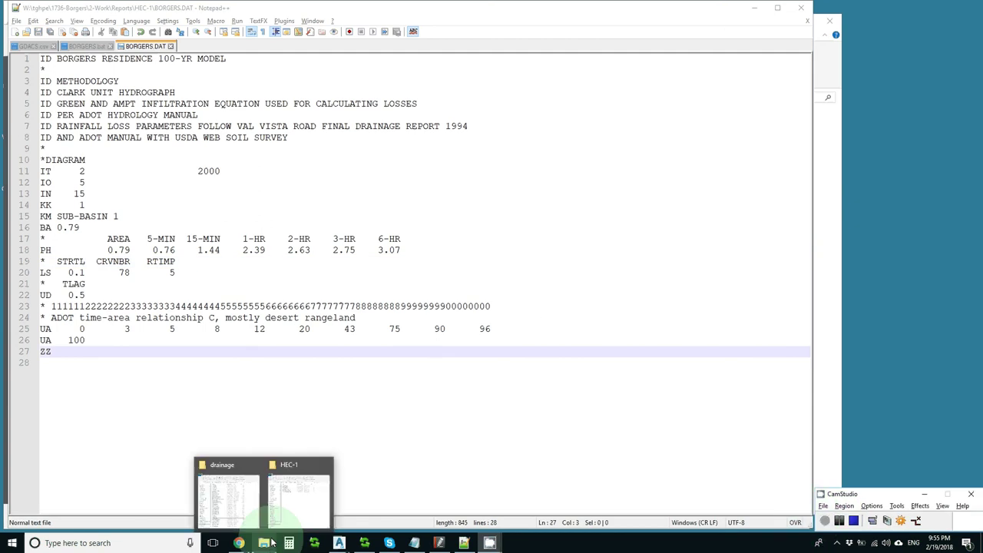
Step: Run BORGERS.bat in the HEC-1 folder so HEC-1 ends normally and regenerates BORGERS.out
left_click(299, 496)
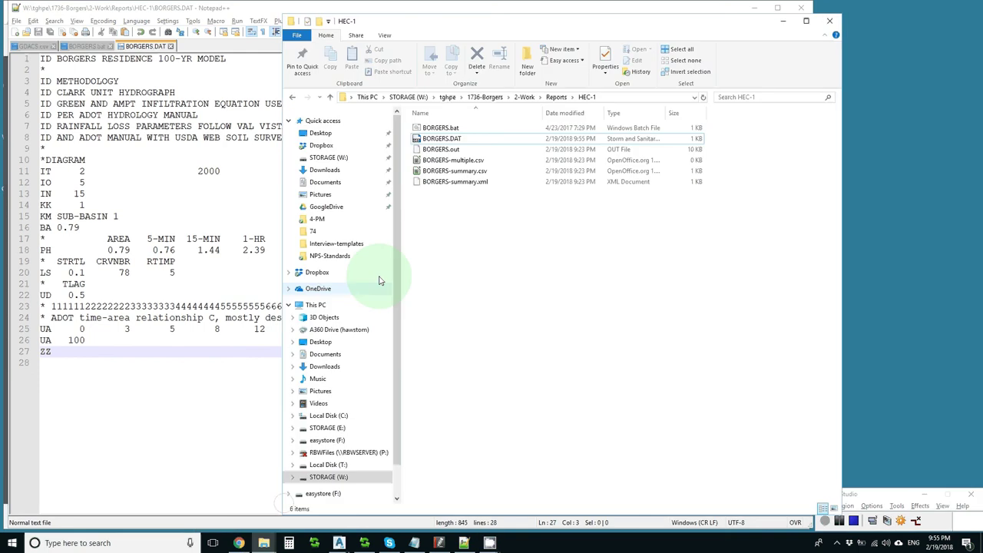
left_click(416, 130)
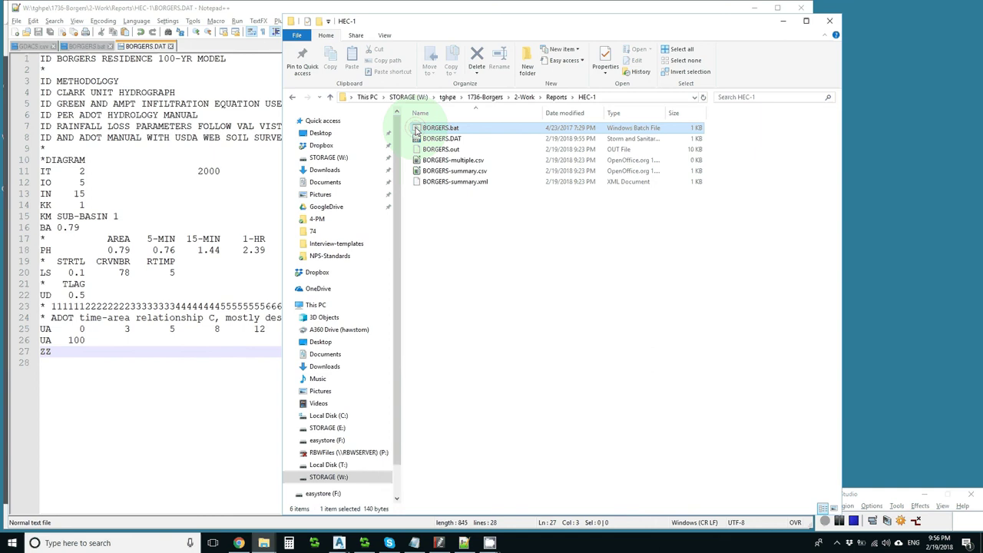
double_click(416, 130)
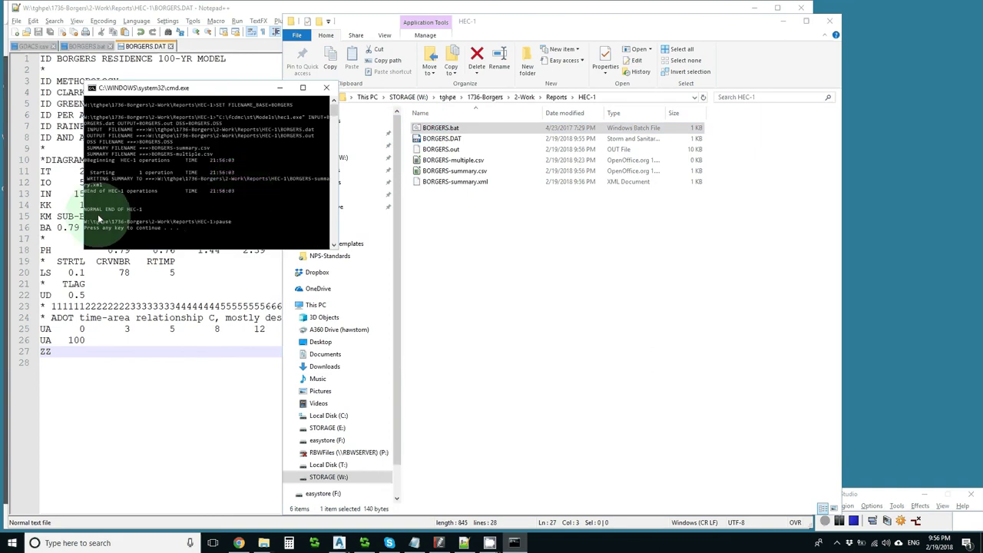
key("Return")
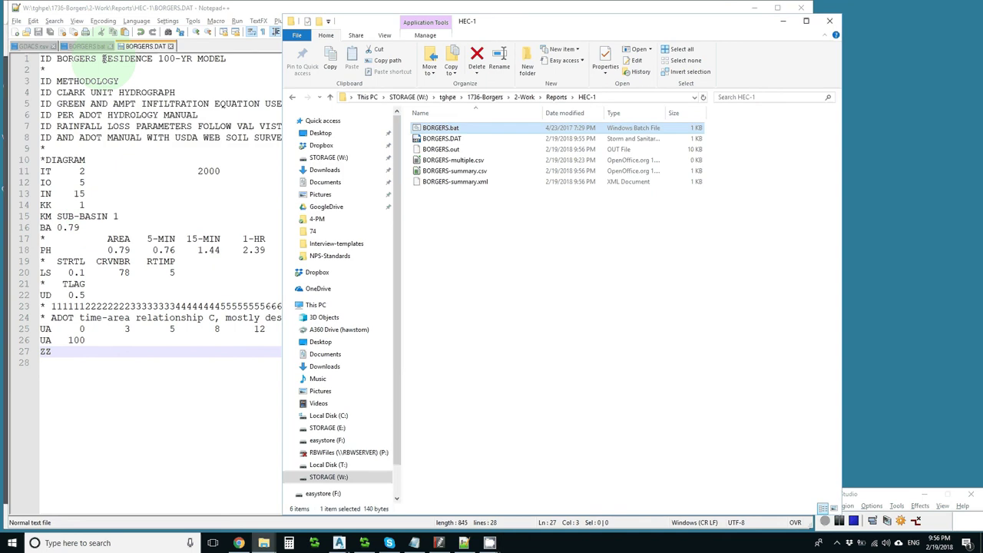
left_click(422, 140)
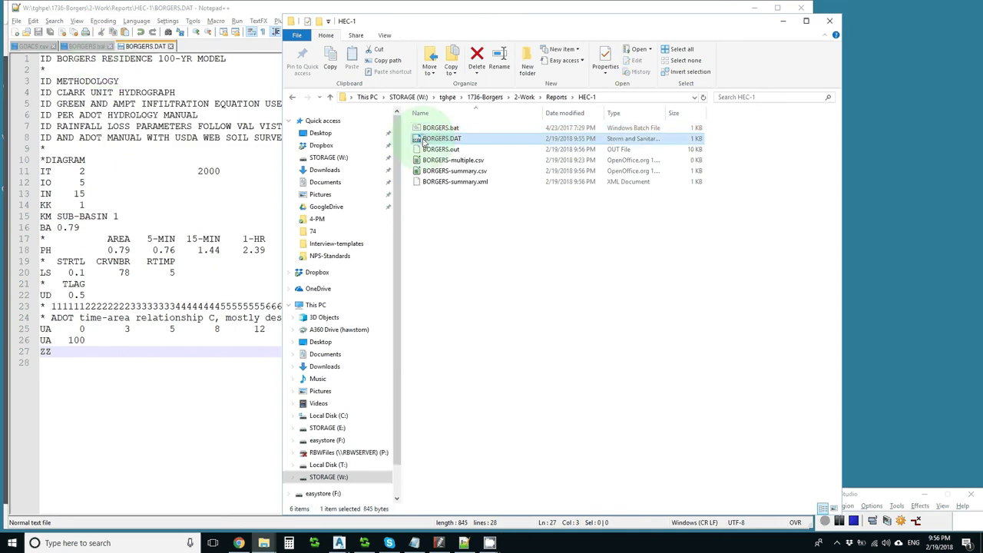
Step: Open BORGERS.out in Notepad++ and check the runoff summary: 799 cfs peak at 3.57 hours
right_click(422, 150)
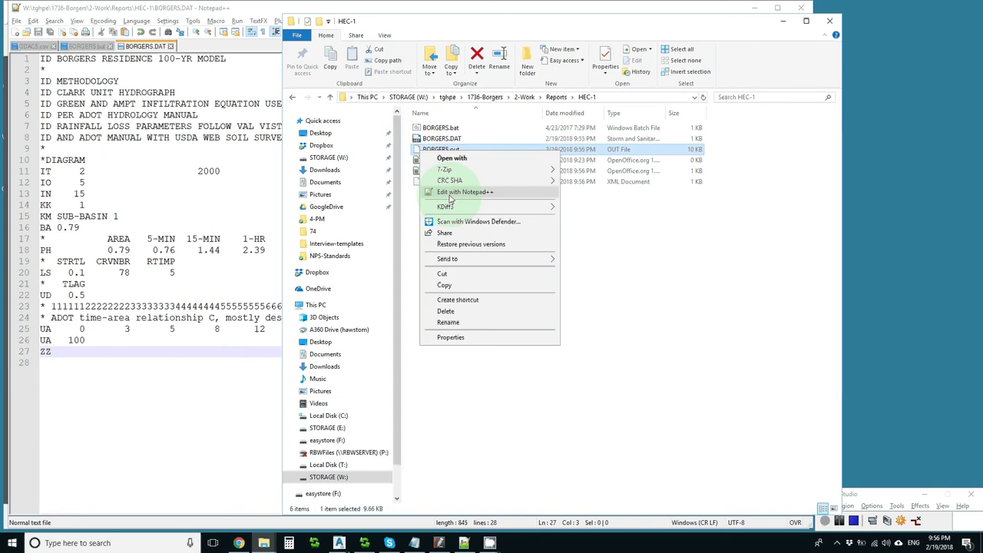
left_click(453, 192)
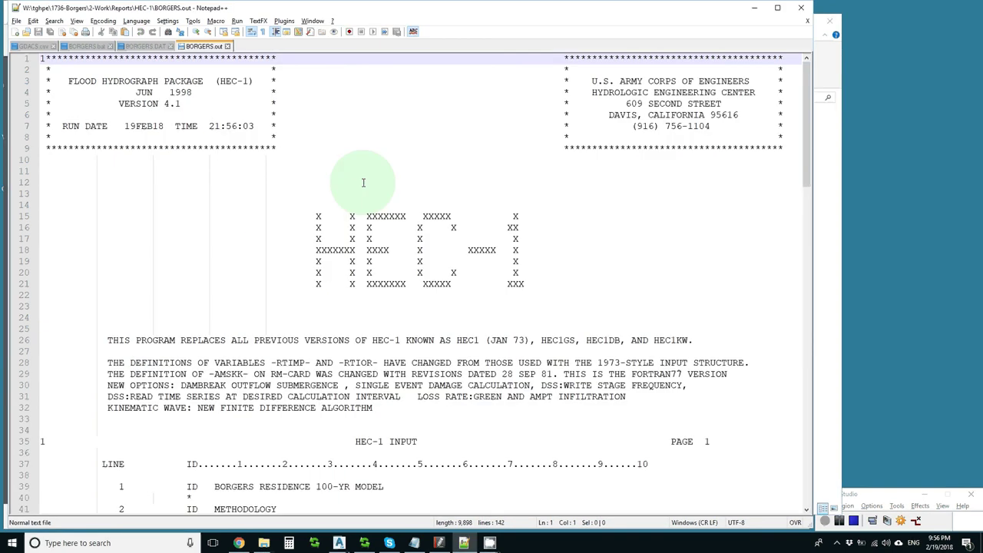
key("ctrl+End")
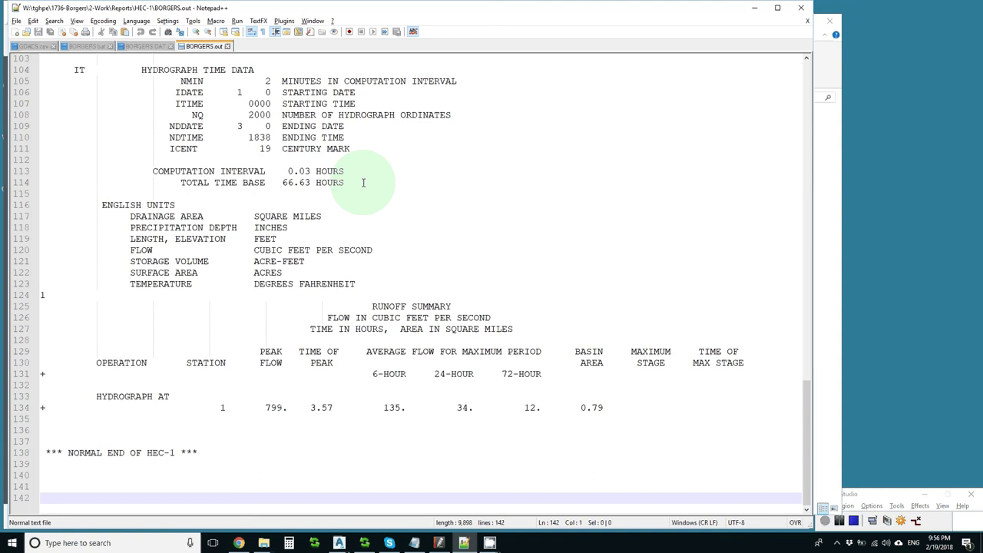
key("Page_Up")
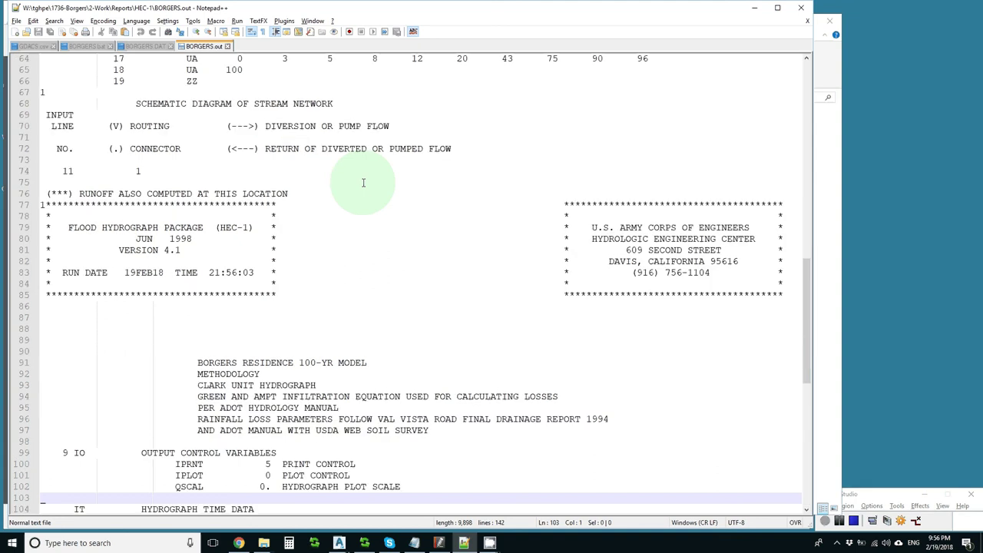
key("Page_Down")
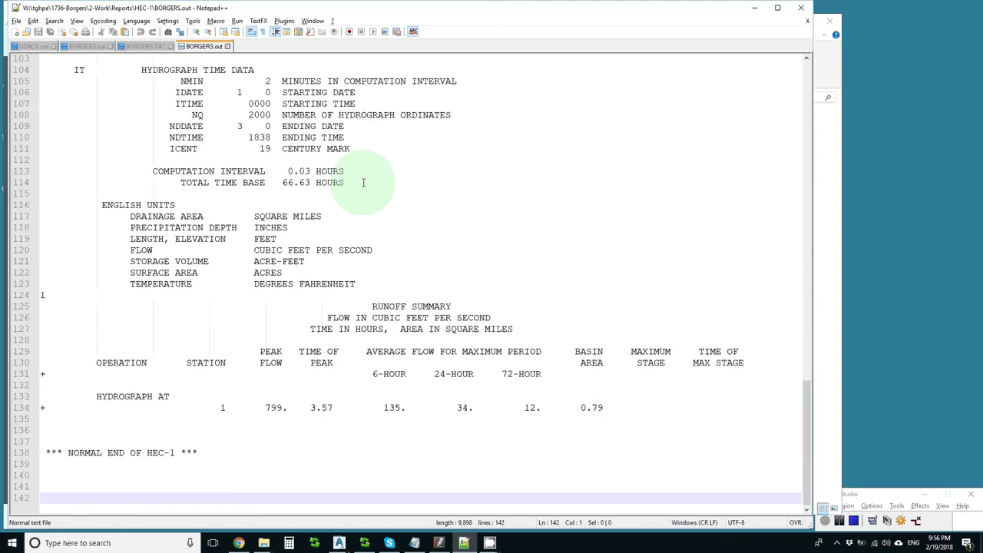
key("Page_Up")
key("Page_Up")
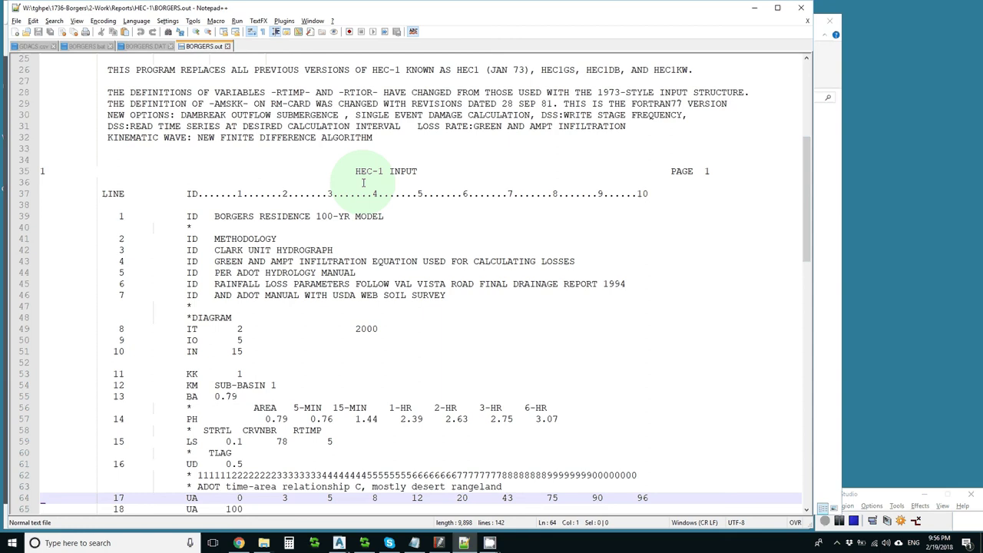
Step: Review the echoed input listing, noting IO print control 5 and the GREEN AND AMPT title, then close it
scroll(363, 183, "down", 5)
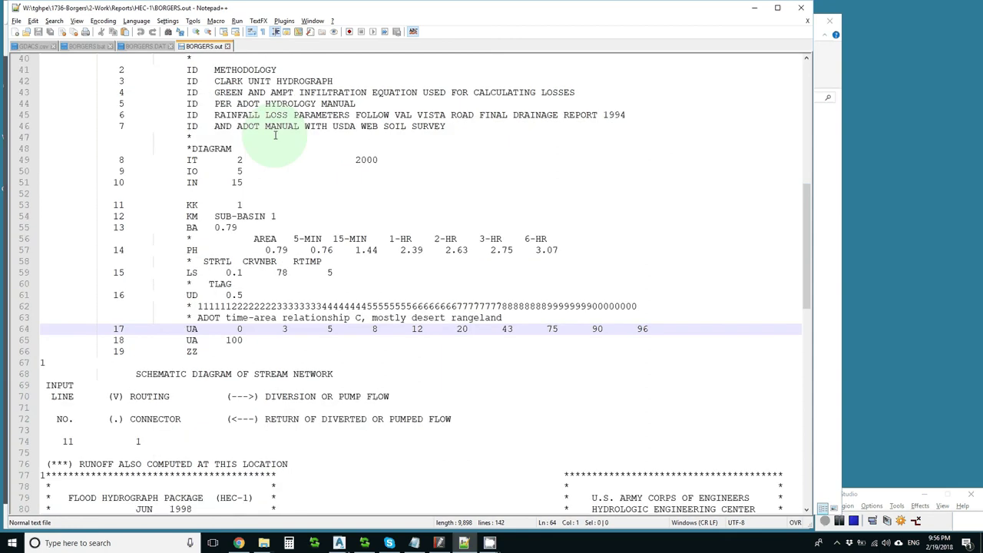
double_click(239, 171)
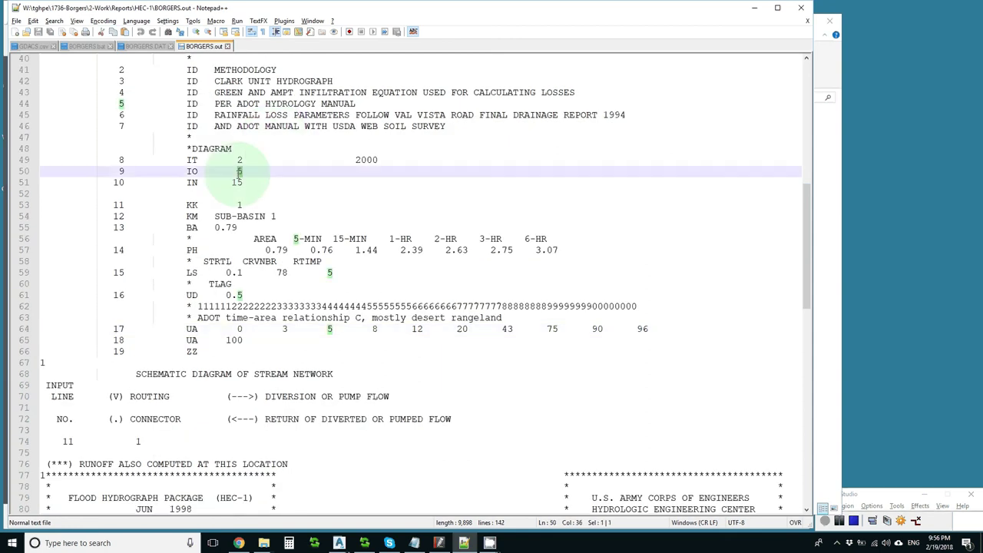
scroll(249, 386, "down", 10)
scroll(250, 385, "down", 6)
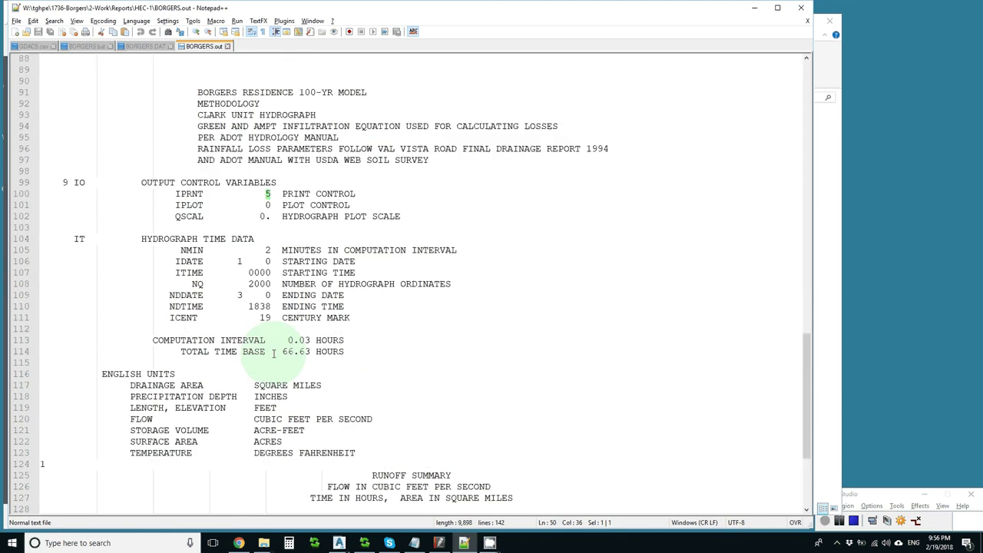
scroll(273, 352, "down", 5)
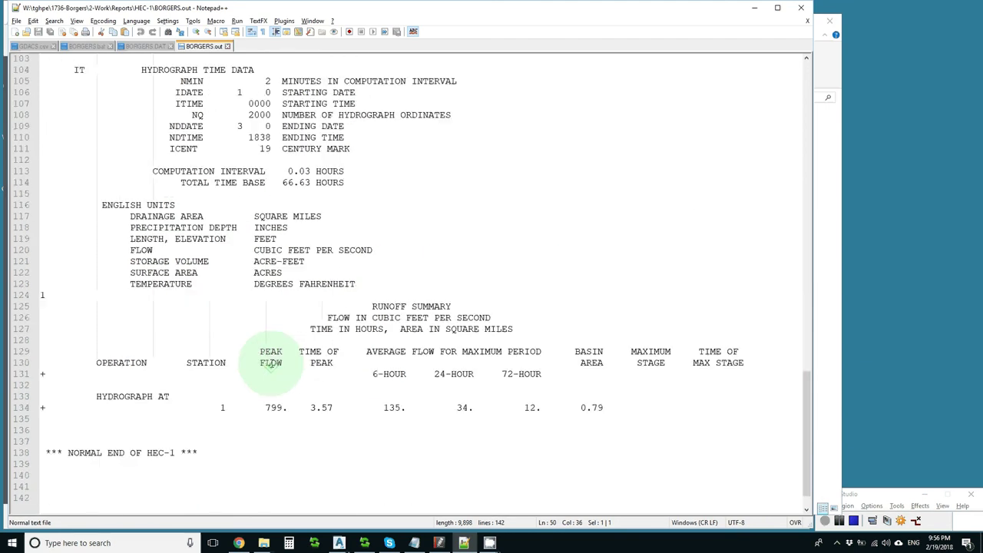
scroll(270, 364, "up", 5)
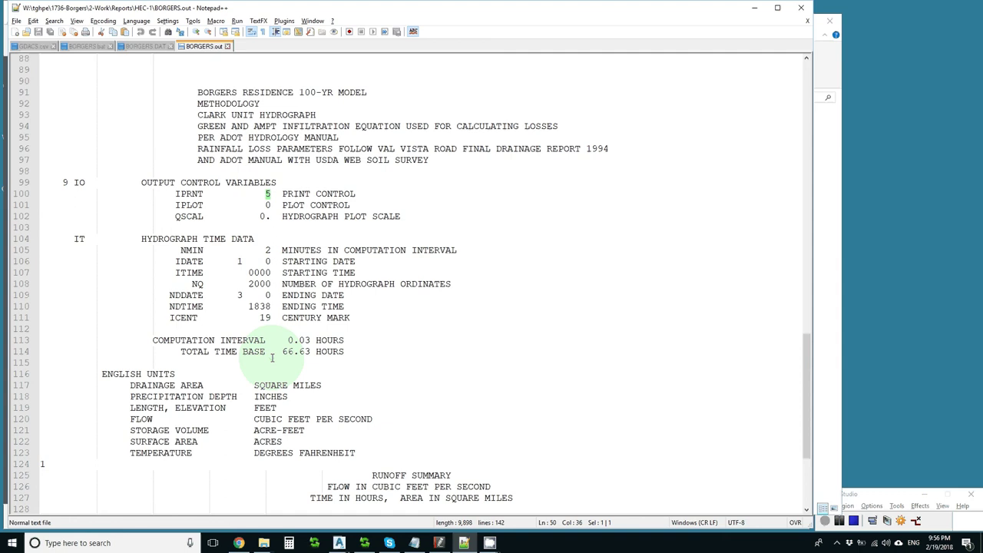
scroll(272, 357, "up", 3)
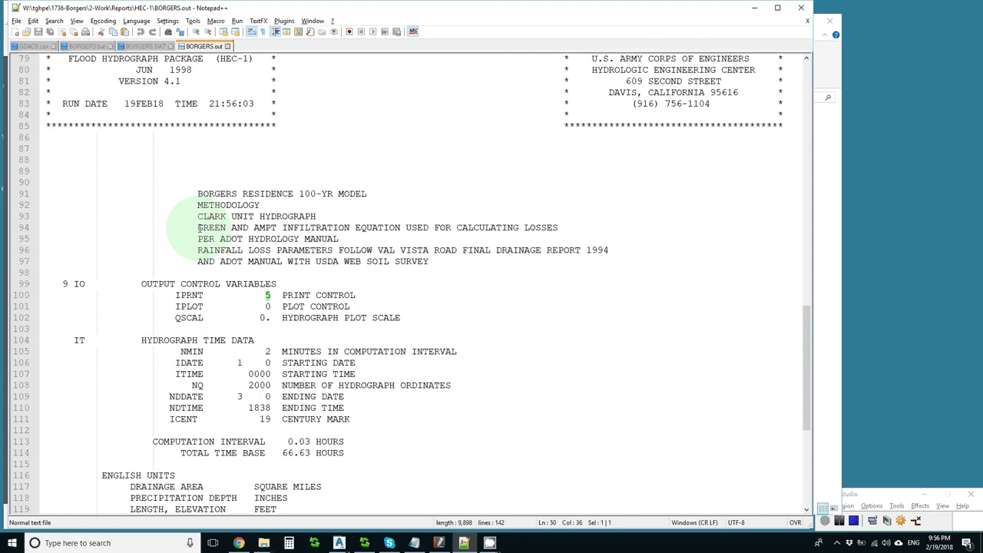
left_click_drag(198, 228, 277, 227)
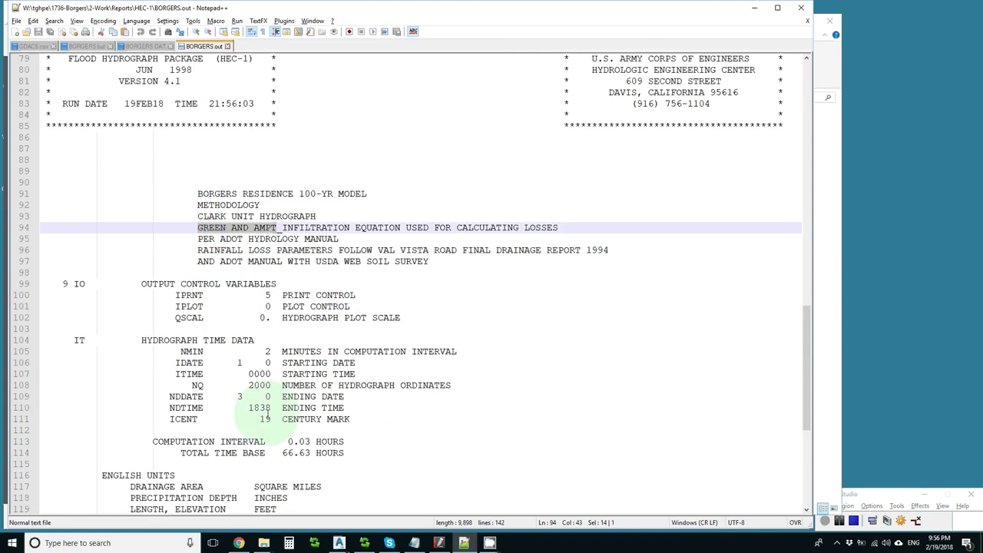
key("alt+Tab")
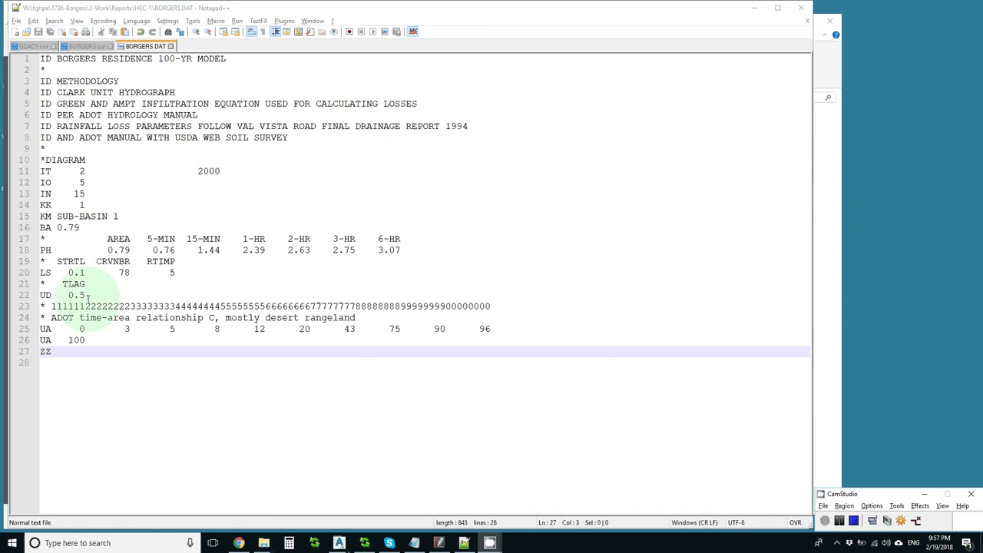
Step: Check the field columns on line 23's ruler comment, then return to the manual's page-343 LS Record
left_click_drag(85, 306, 128, 306)
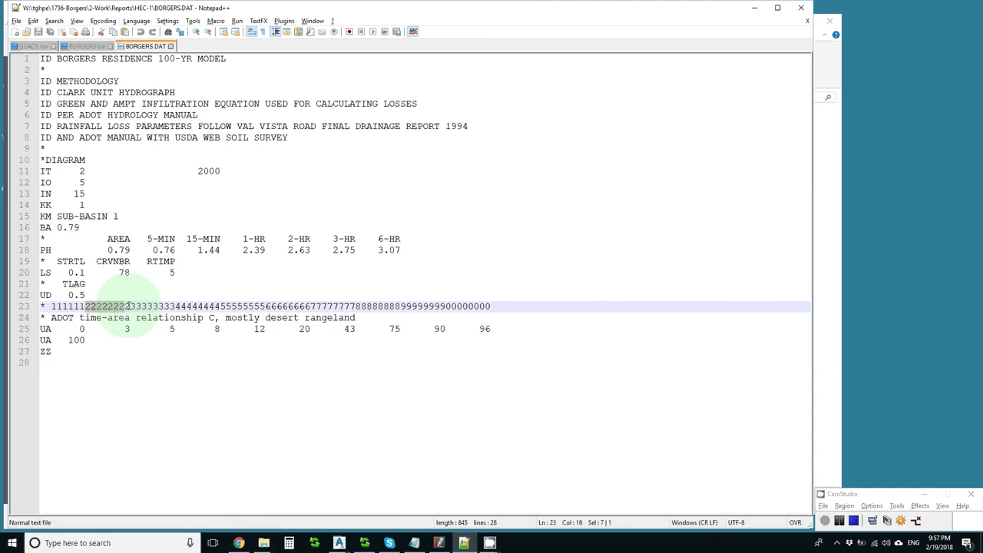
key("shift+Right")
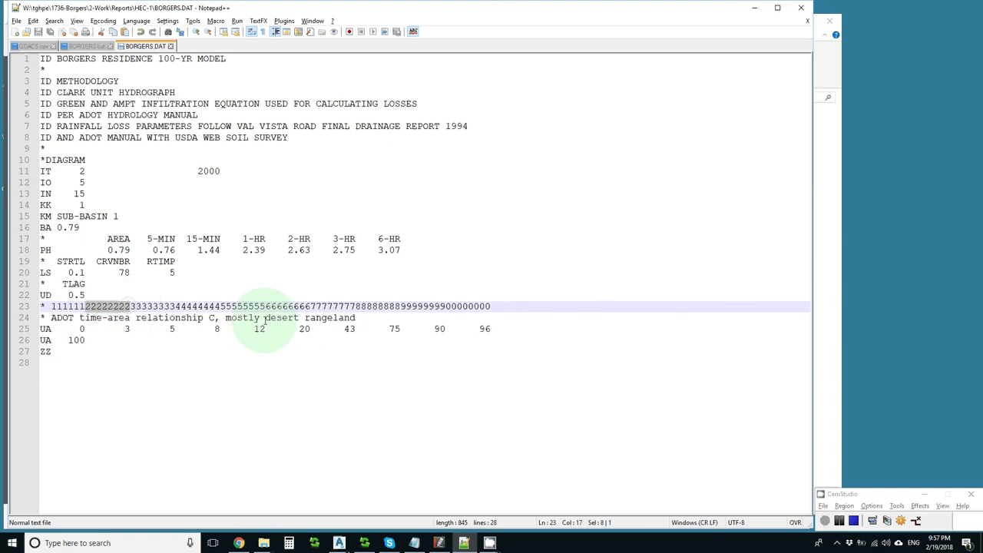
left_click(491, 306)
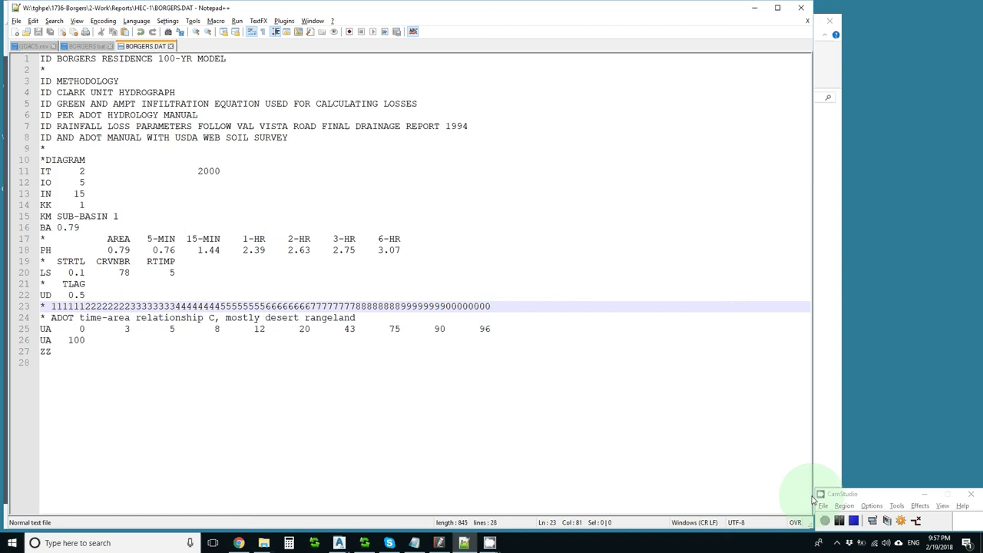
left_click(814, 500)
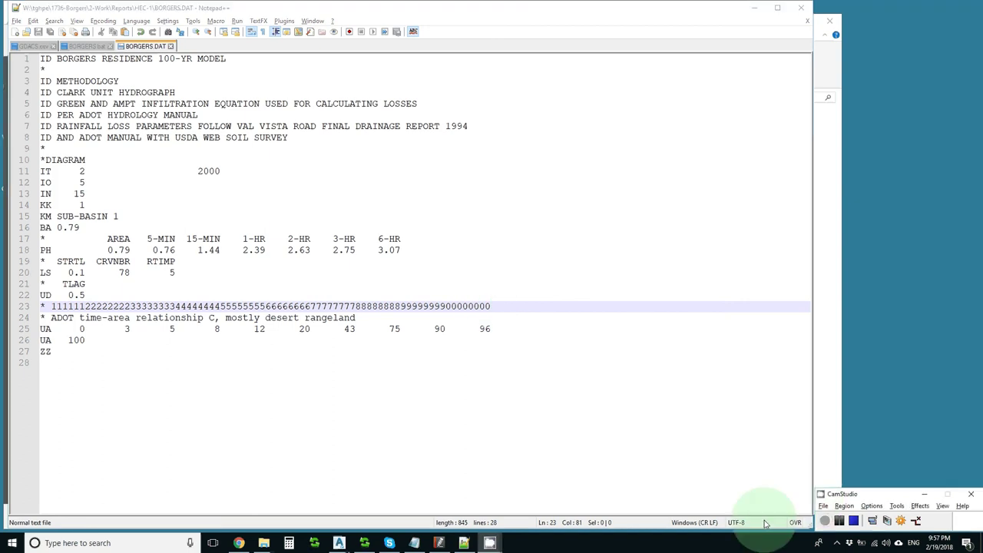
left_click(239, 543)
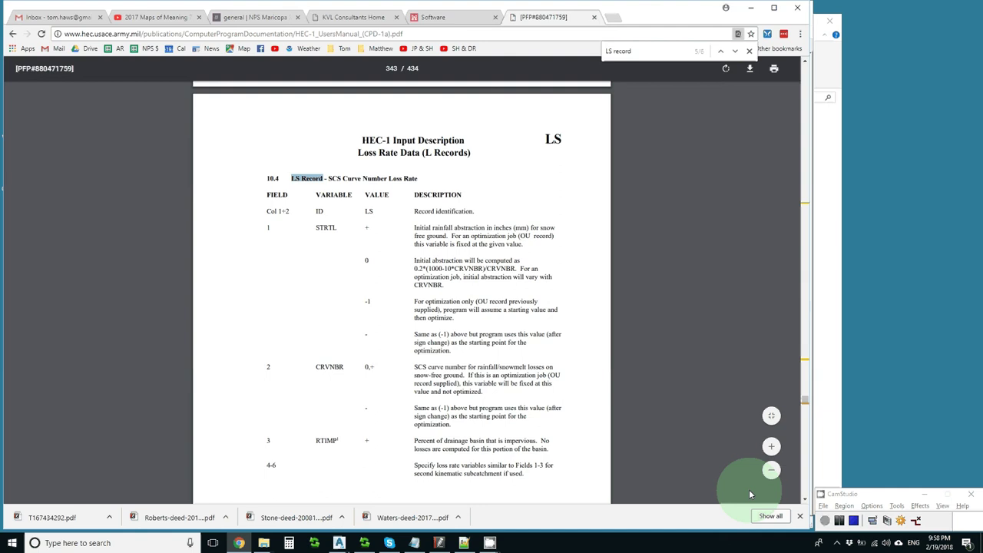
left_click(840, 523)
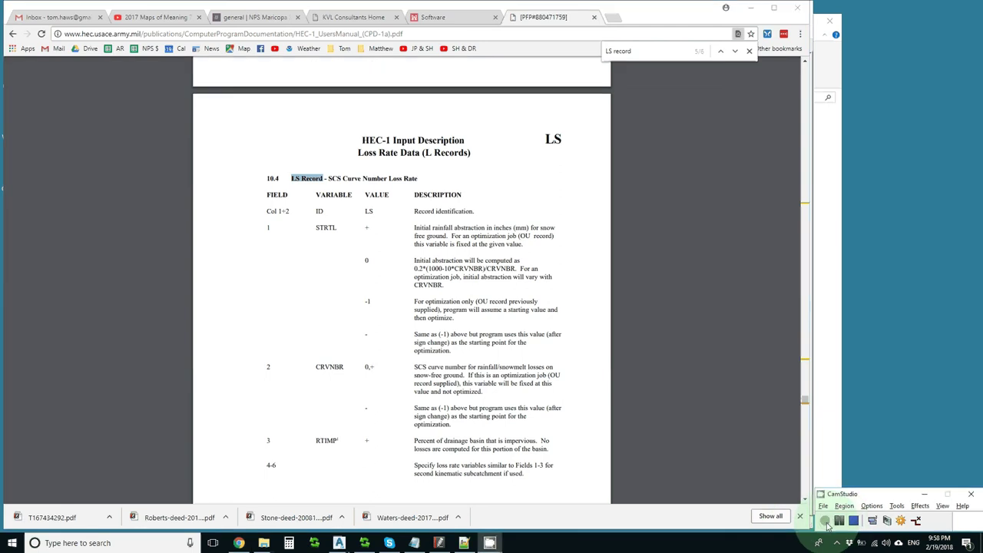